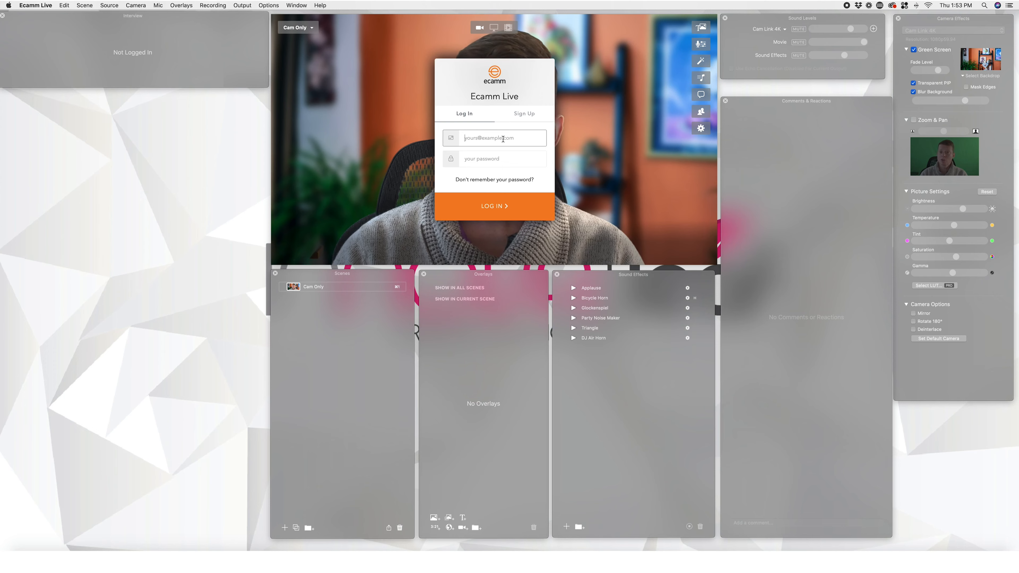
# - Fill in the account e-mail in the Ecamm Live login form
pyautogui.write('jua')
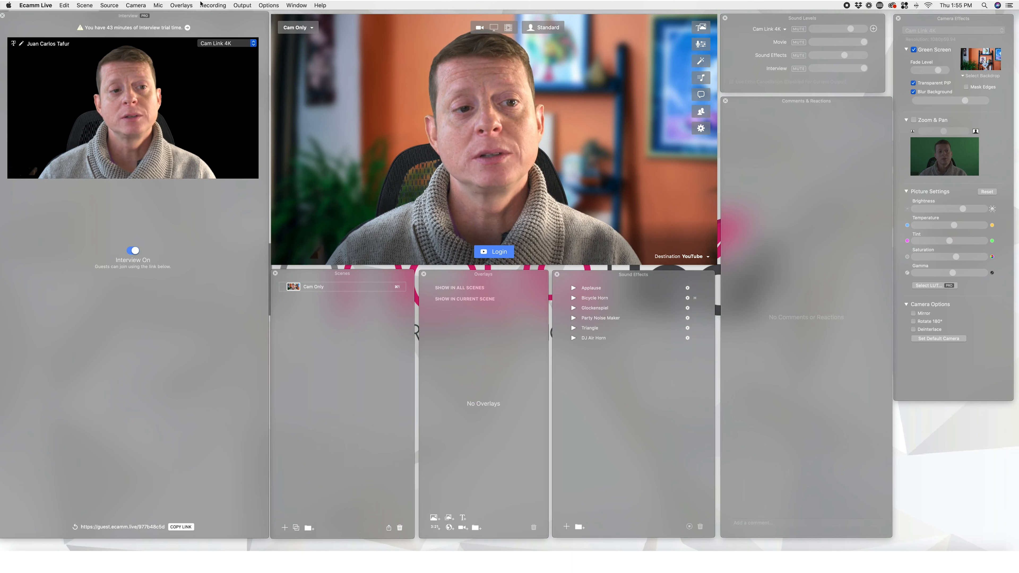
# - Log in to the YouTube destination through Google sign-in, entering the account e-mail and the account password
pyautogui.click(30, 6)
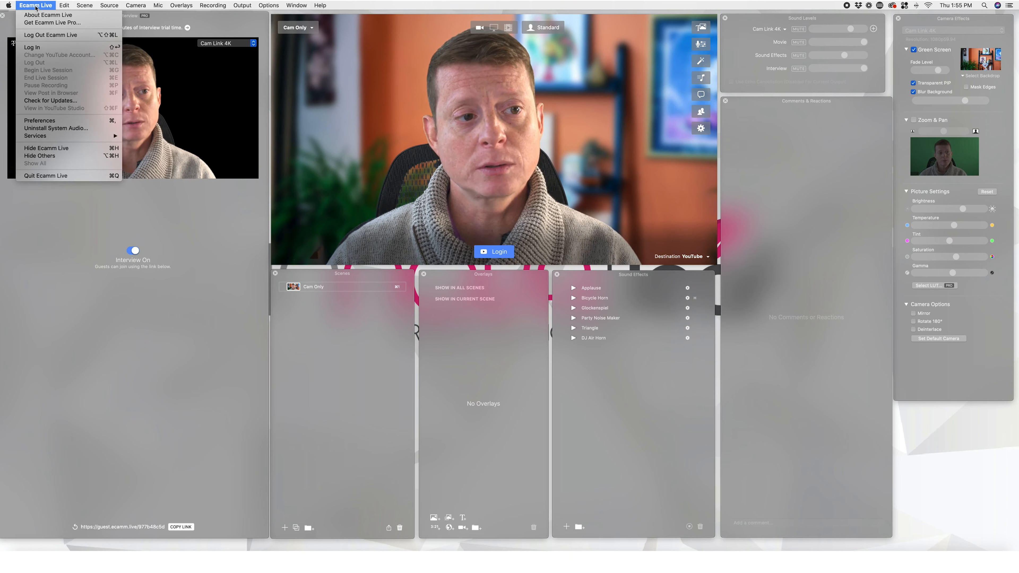
pyautogui.click(40, 48)
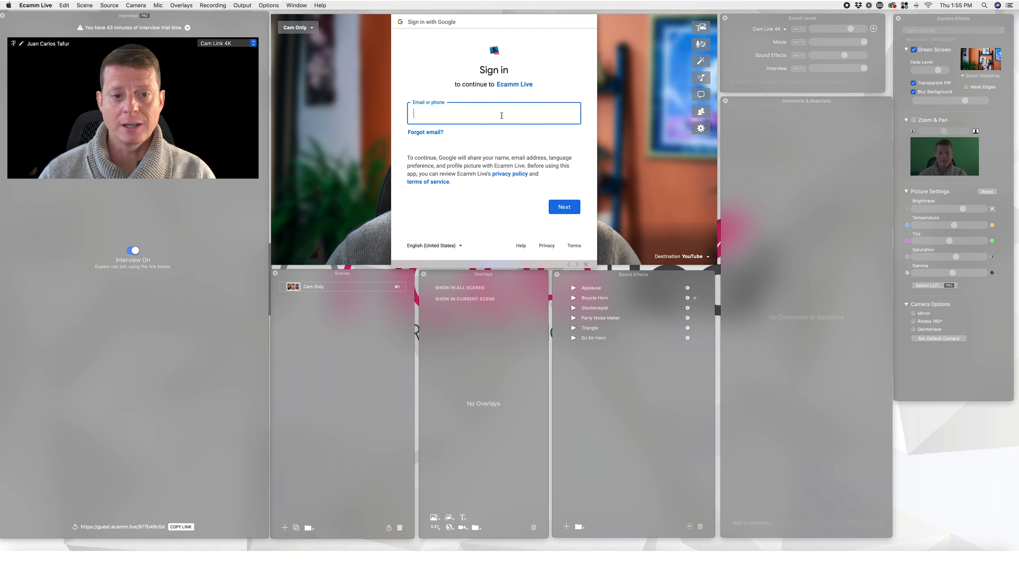
pyautogui.press('super+v')
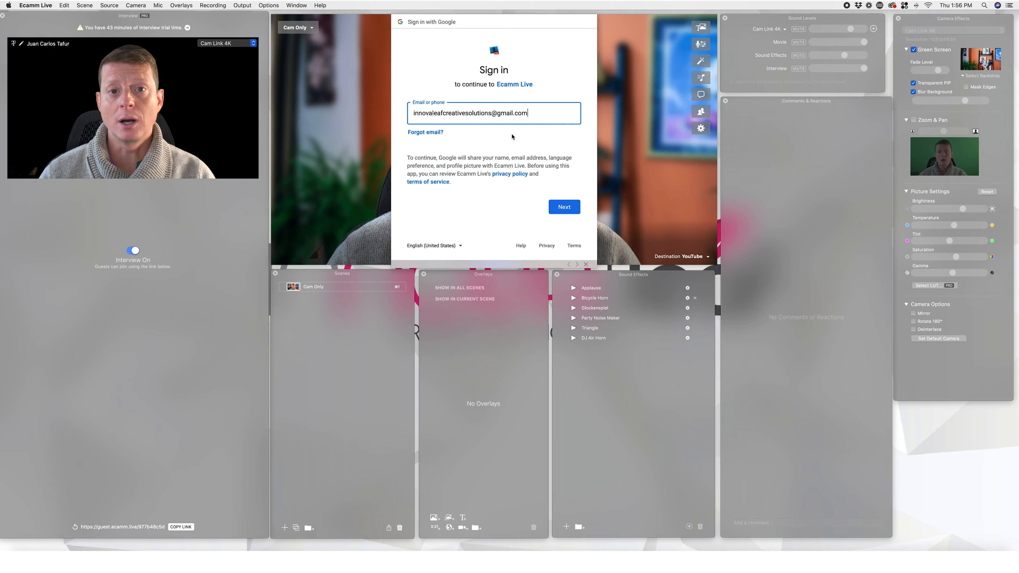
pyautogui.click(561, 207)
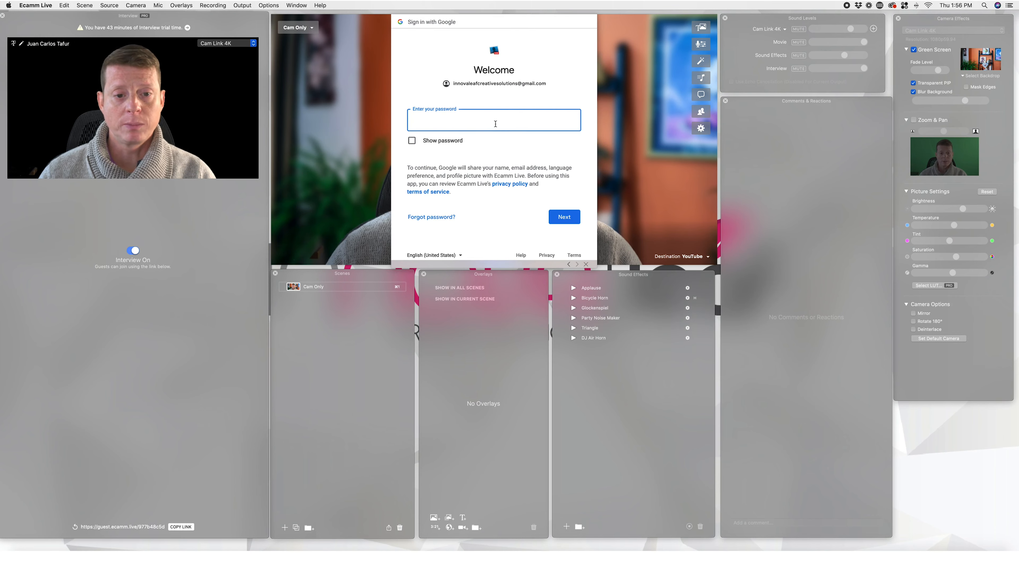
pyautogui.write('•••••••••••')
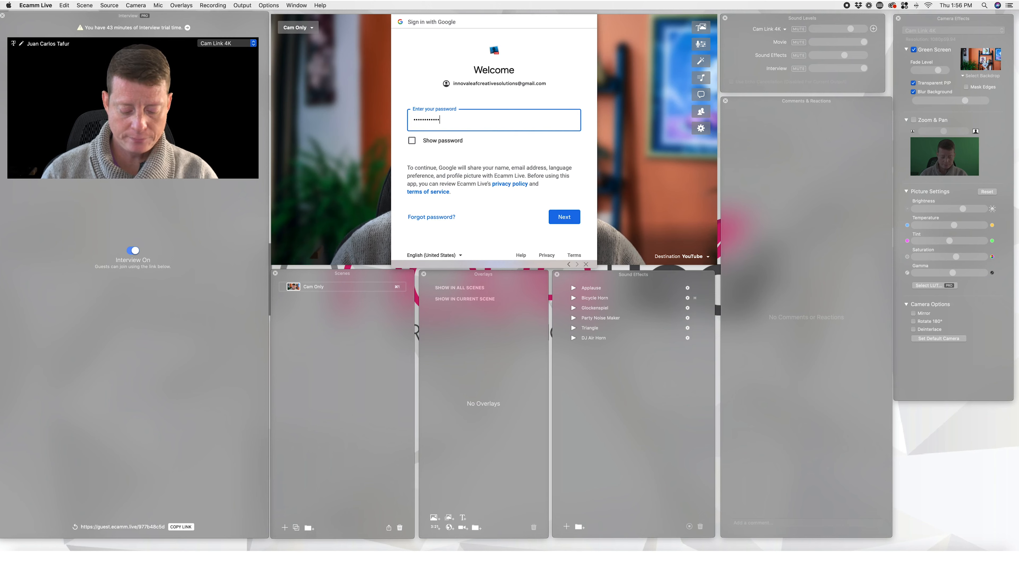
pyautogui.write('•')
pyautogui.click(564, 218)
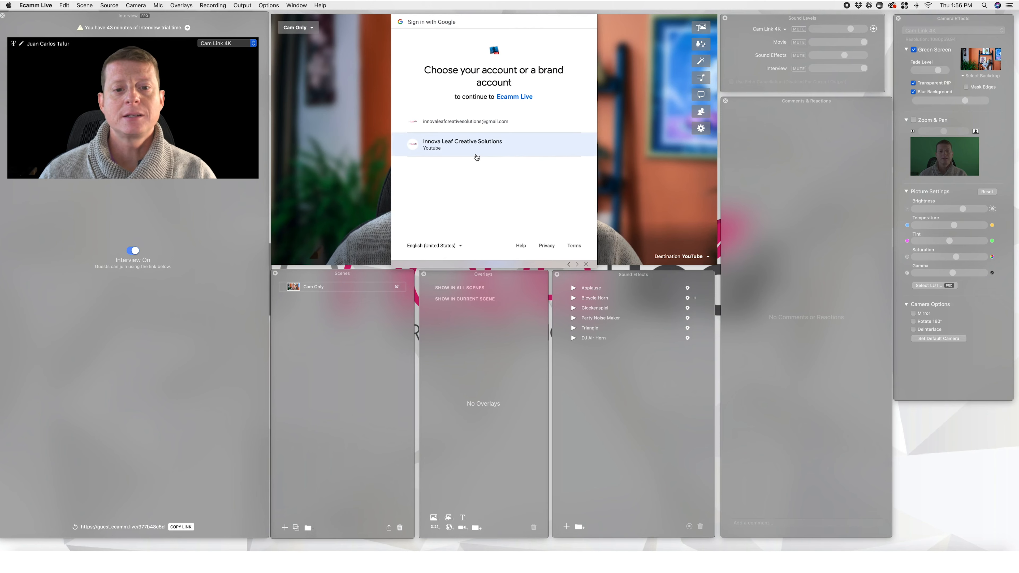
# - Choose the Innova Leaf Creative Solutions YouTube brand account and allow Ecamm Live to manage it
pyautogui.click(454, 147)
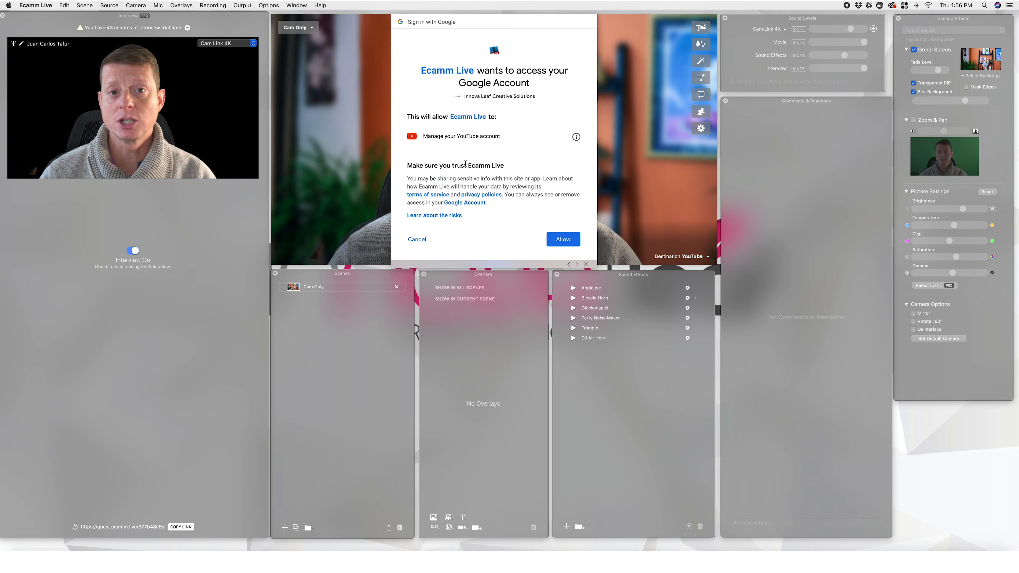
pyautogui.click(561, 239)
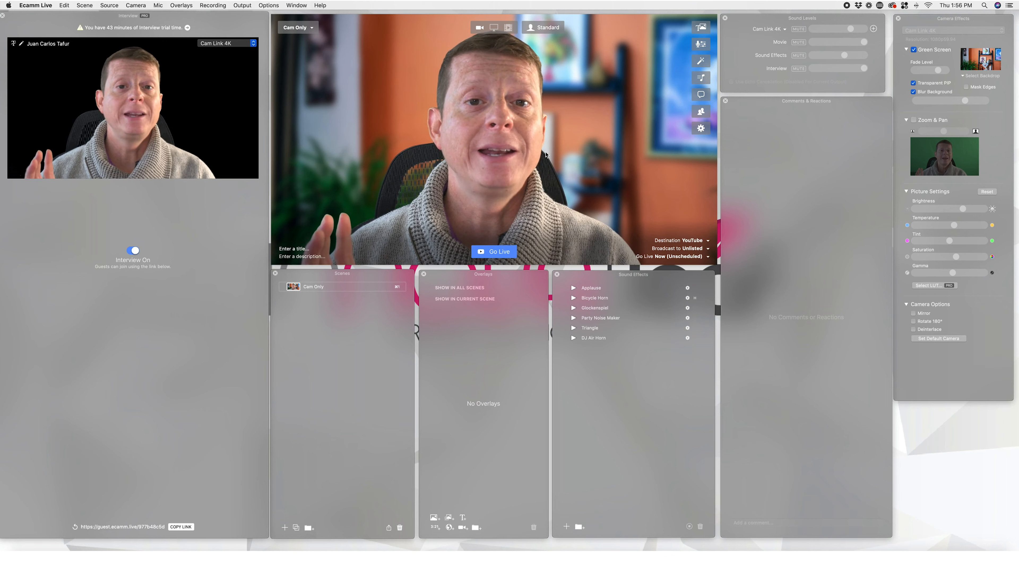
# - Switch to YouTube in Chrome and examine the channel's feature eligibility, expanding the features that require phone verification
pyautogui.moveTo(550, 163)
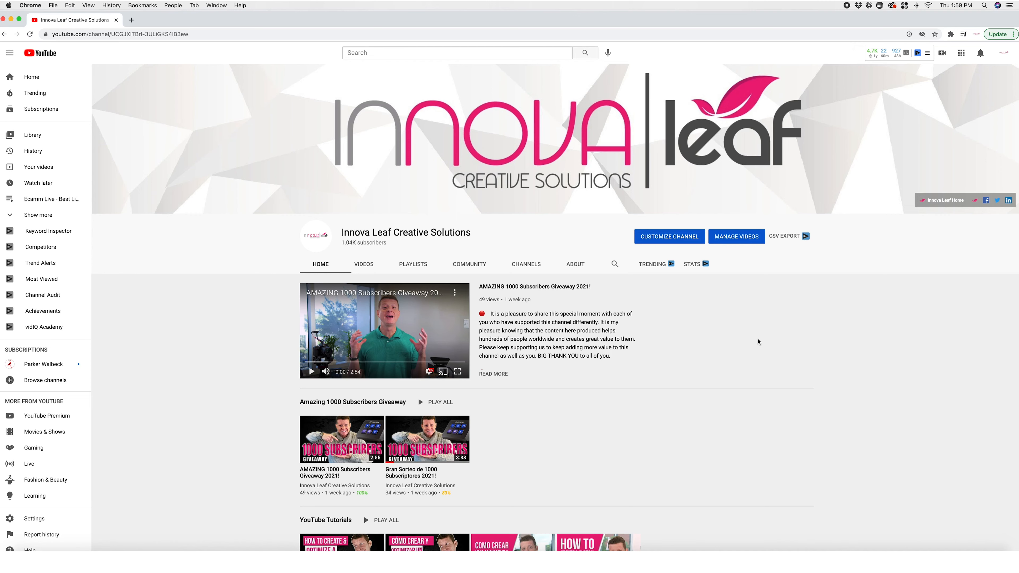
pyautogui.click(1002, 54)
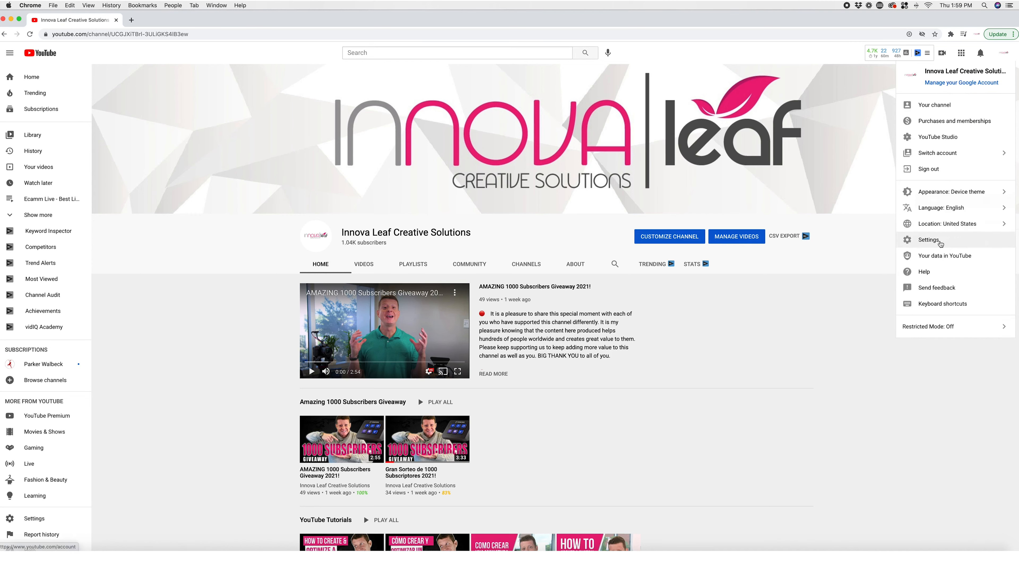
pyautogui.click(928, 240)
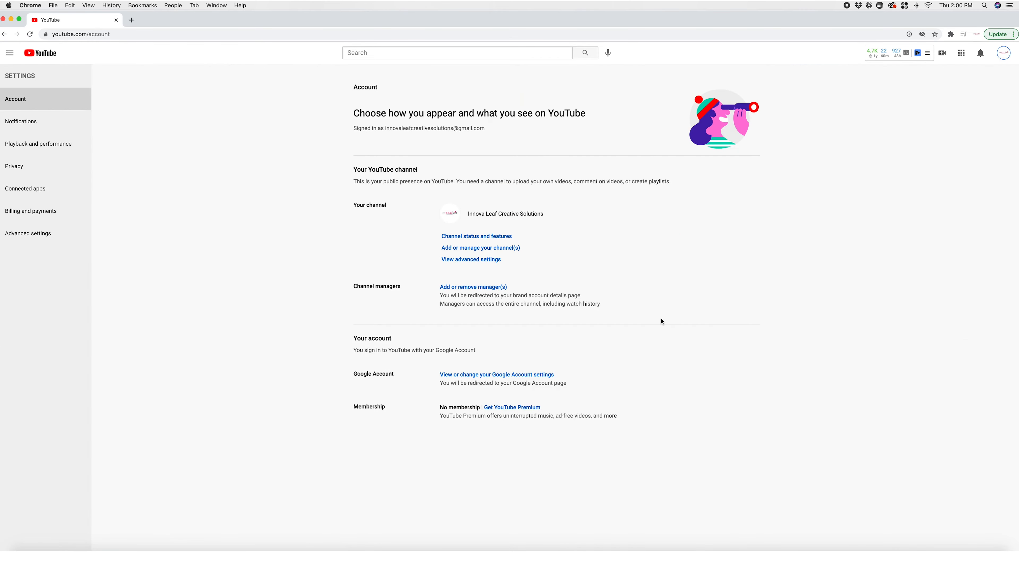
pyautogui.click(485, 237)
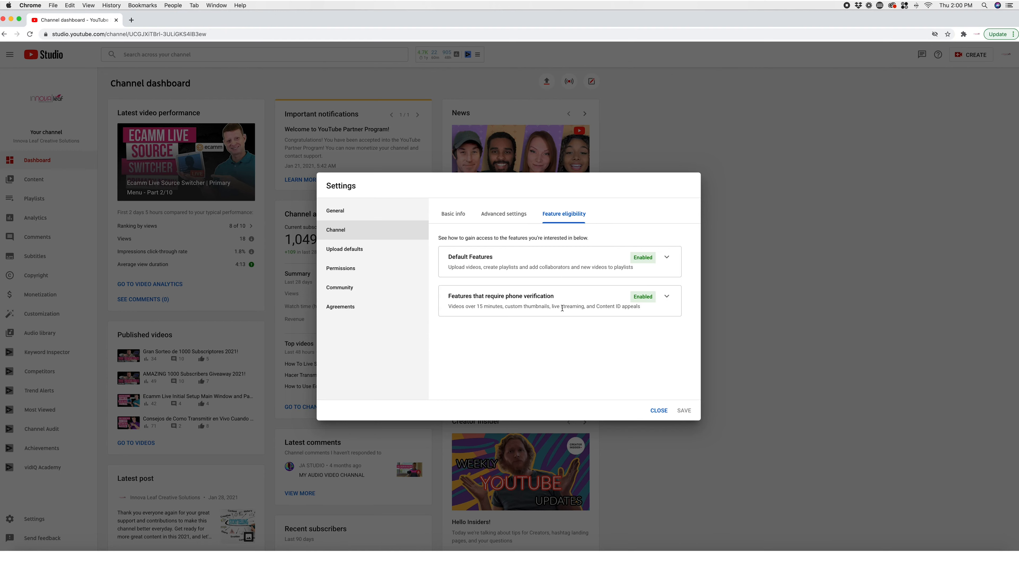
pyautogui.click(668, 297)
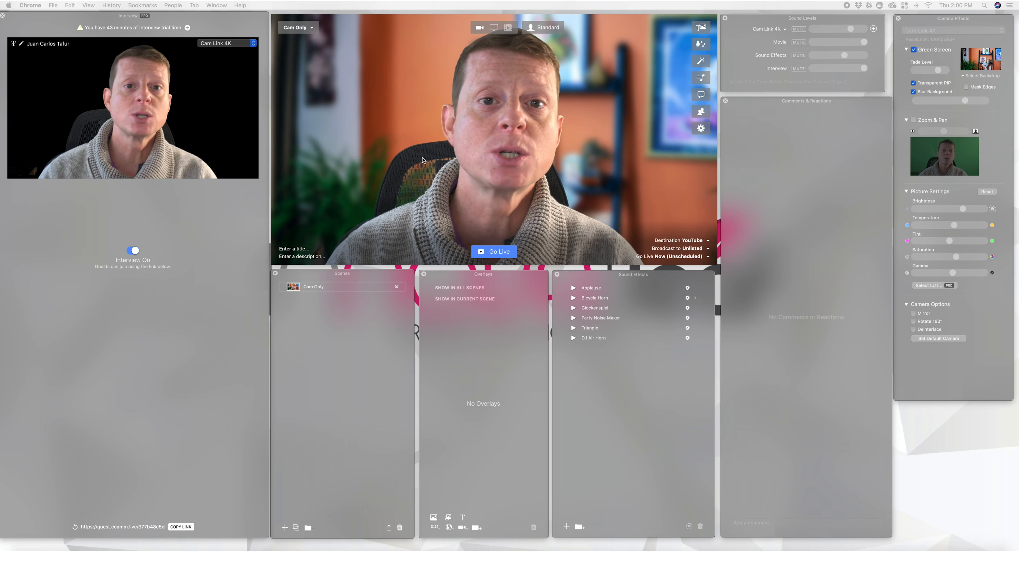
# - Switch to Ecamm Live and review the YouTube category and stream latency choices in its YouTube preferences
pyautogui.moveTo(461, 172)
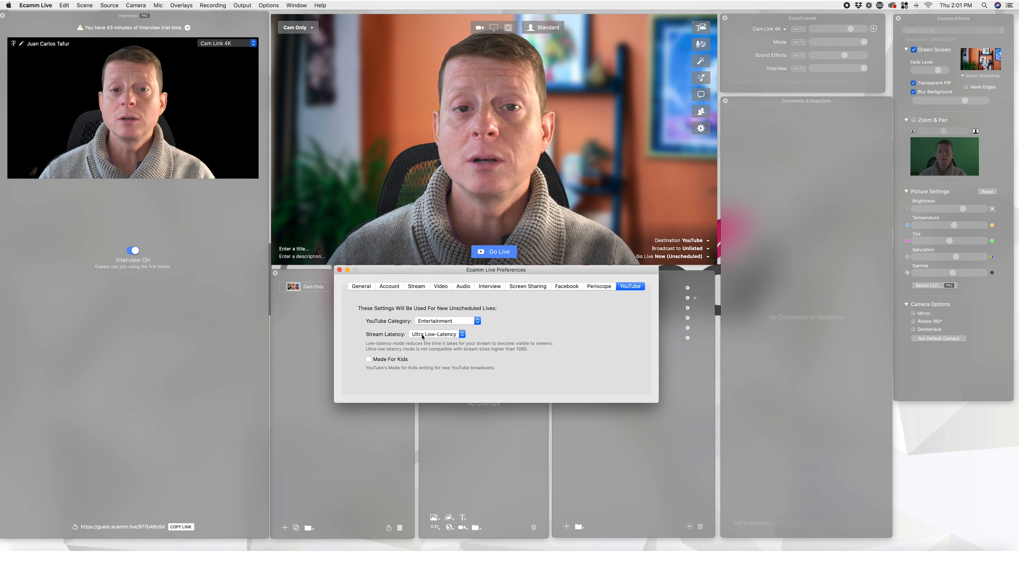
pyautogui.click(473, 321)
pyautogui.click(491, 323)
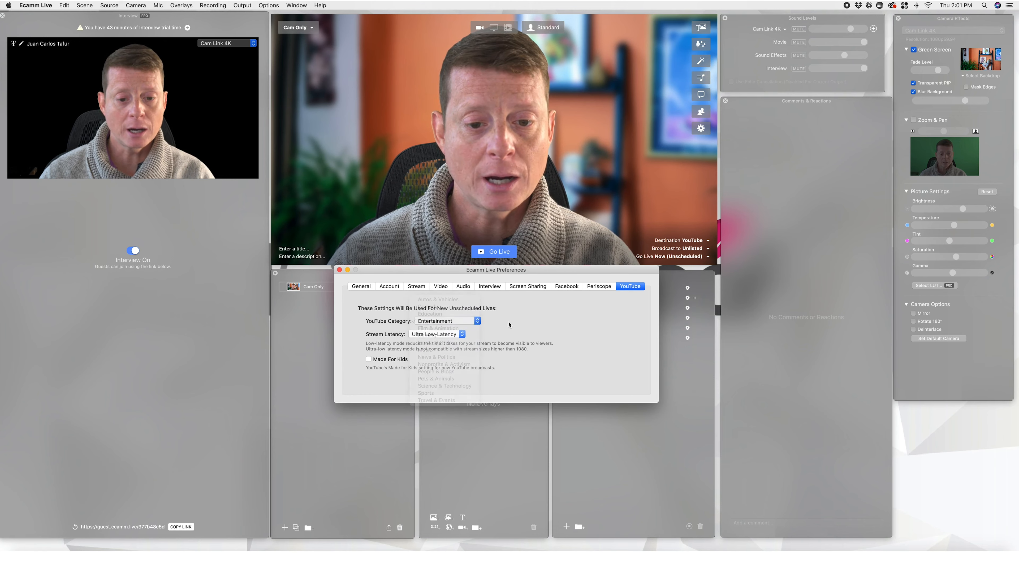
pyautogui.click(460, 321)
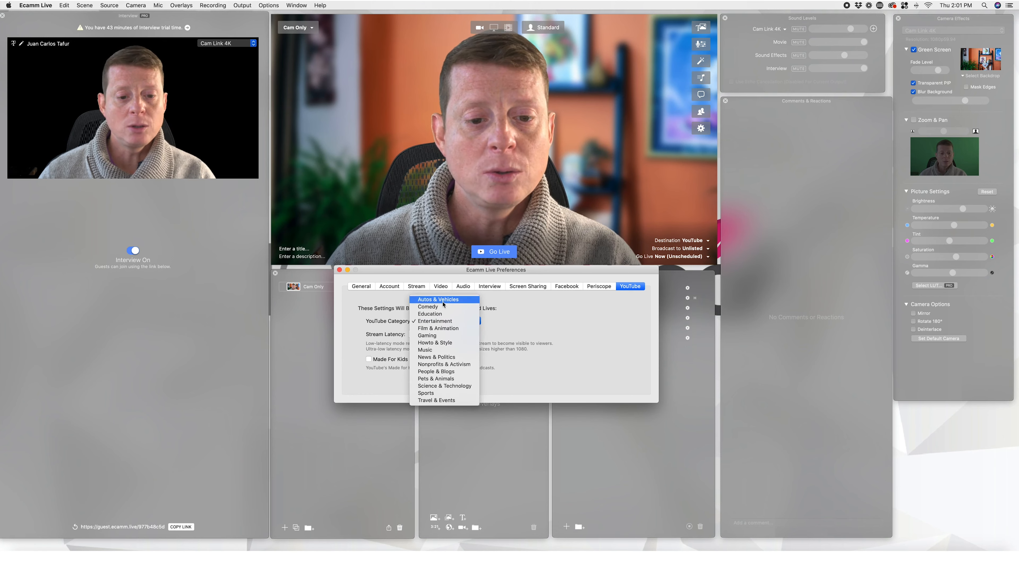
pyautogui.click(522, 323)
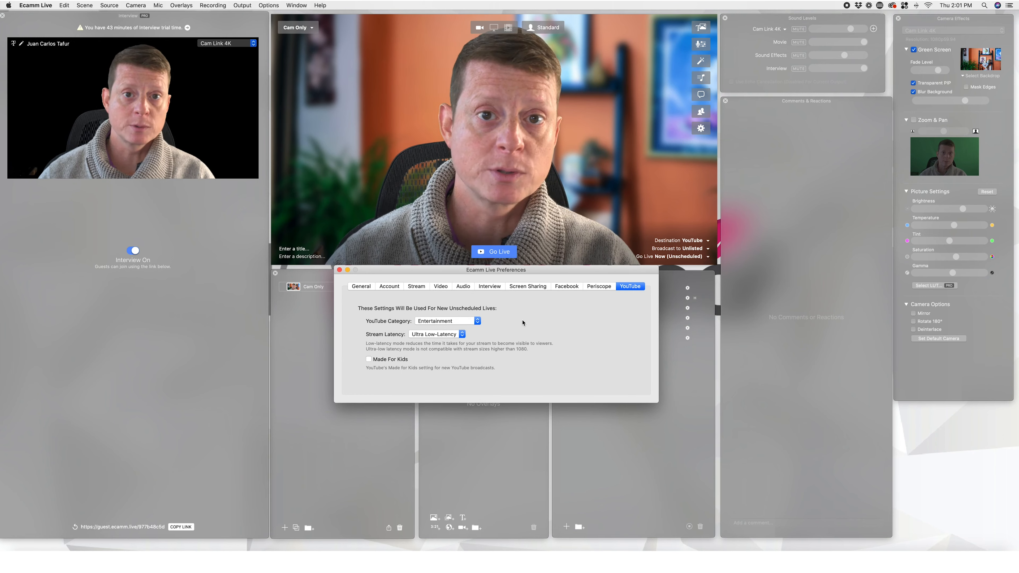
pyautogui.click(460, 337)
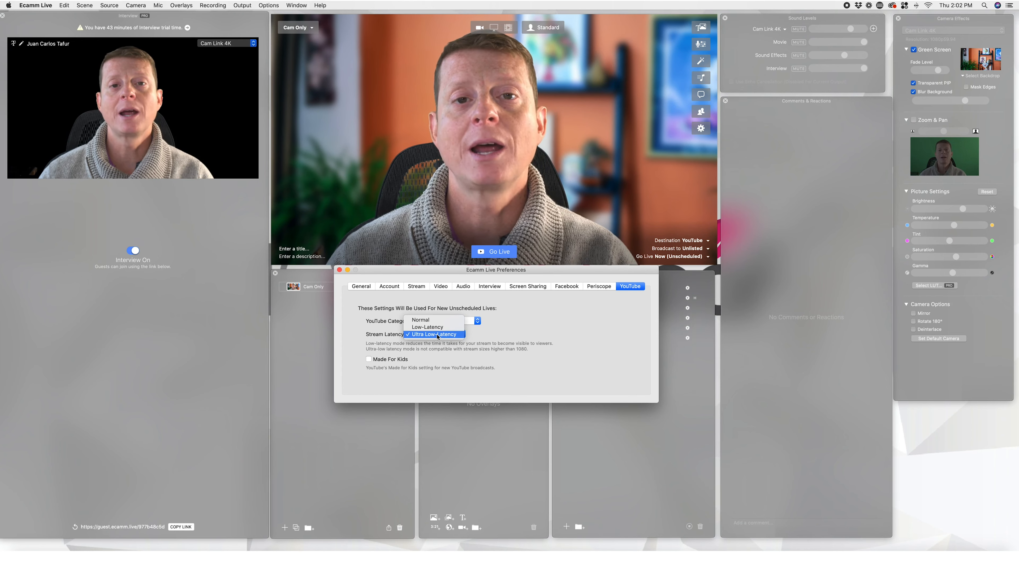
pyautogui.click(515, 330)
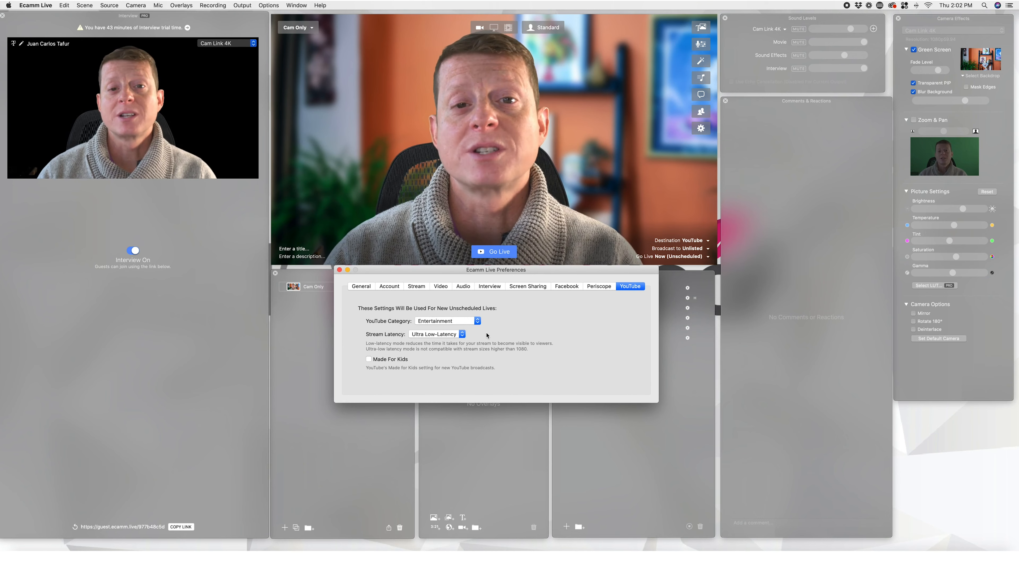
pyautogui.click(462, 335)
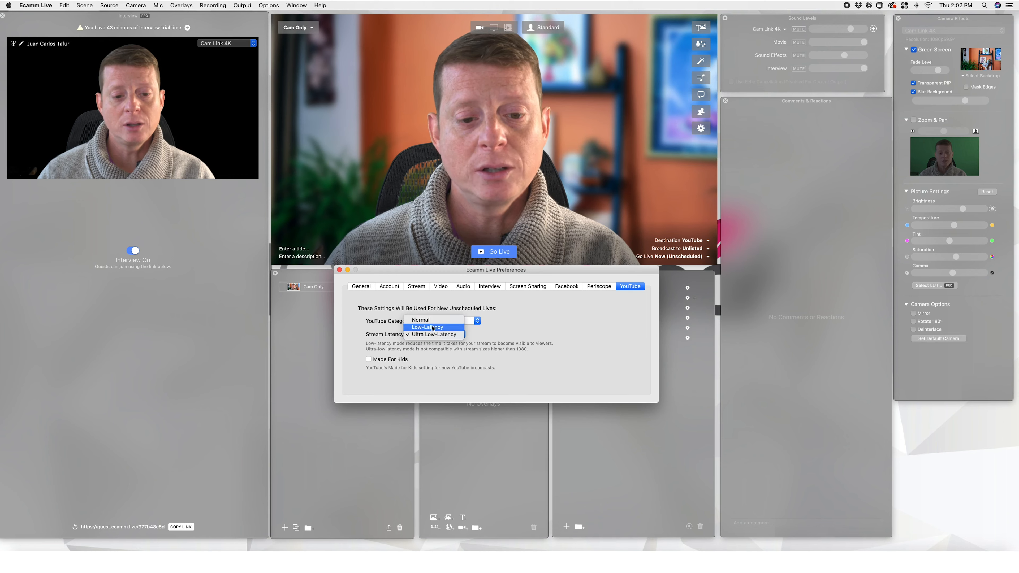
pyautogui.click(511, 322)
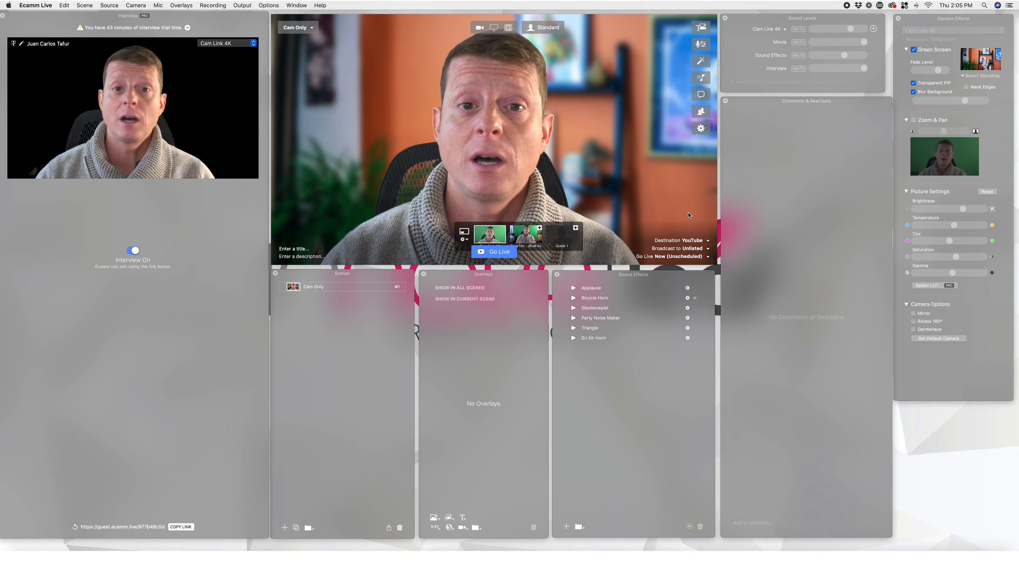
# - Review the available stream destinations and the broadcast visibility options for the YouTube live
pyautogui.moveTo(667, 236)
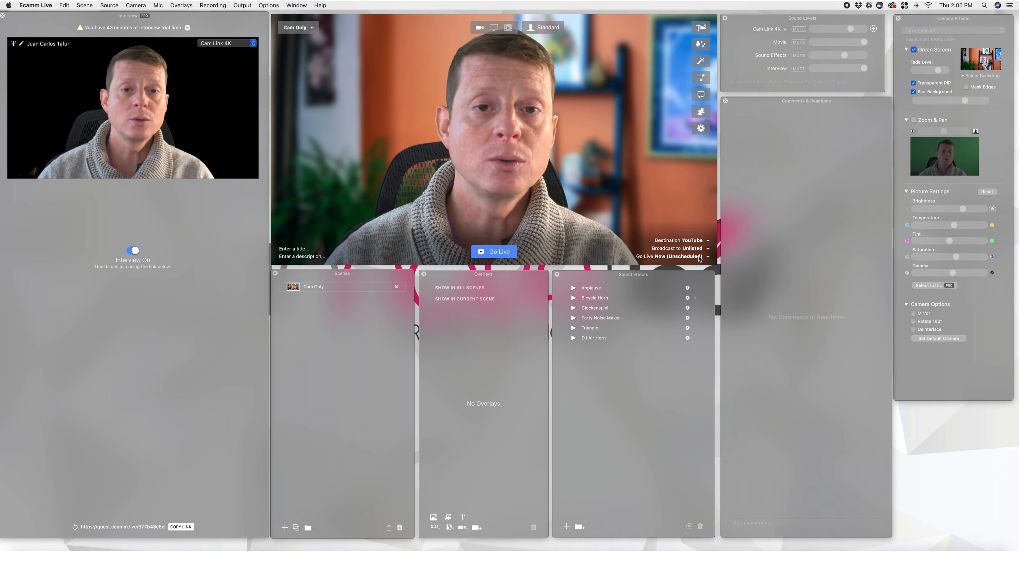
pyautogui.moveTo(699, 259)
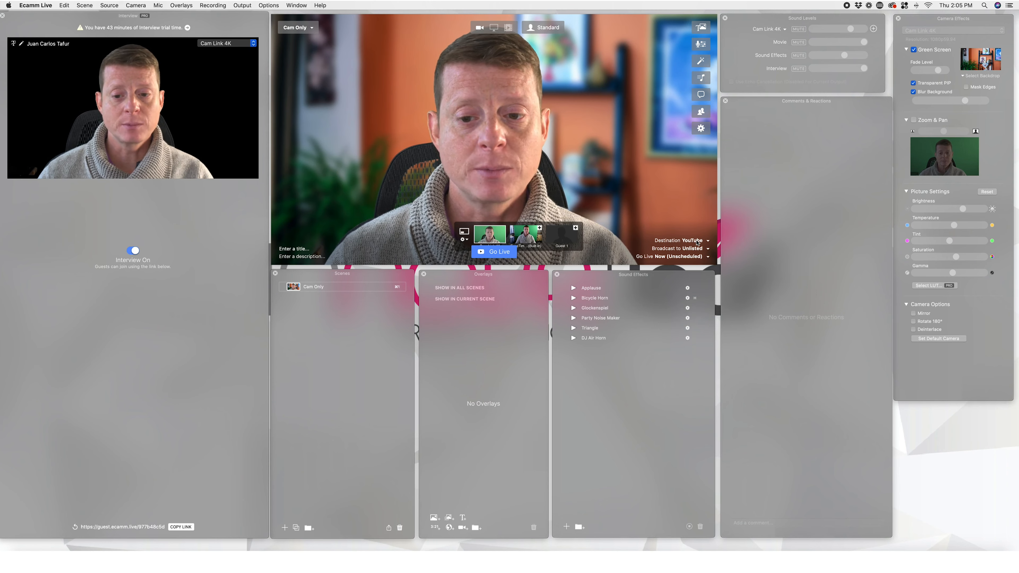
pyautogui.click(708, 241)
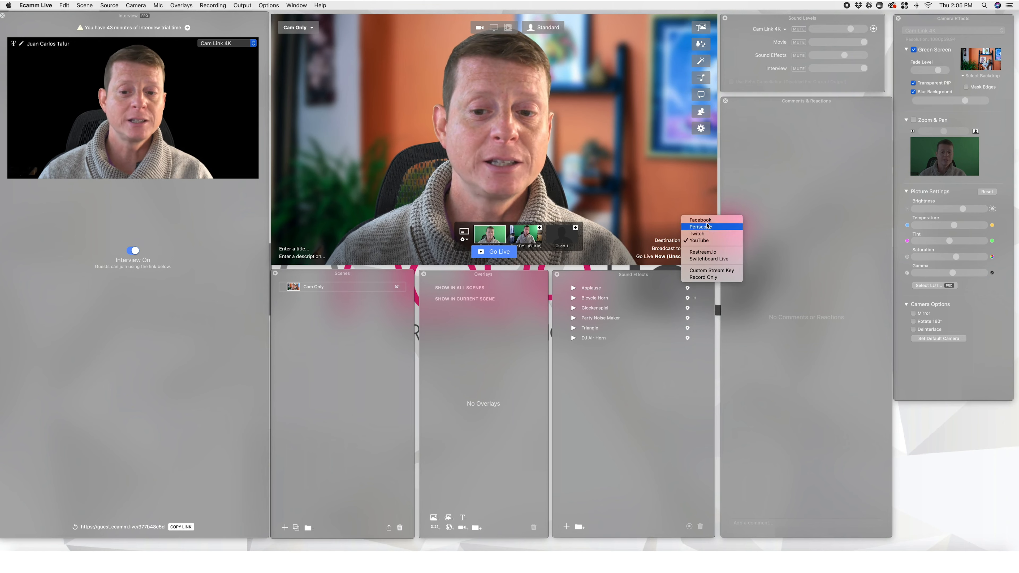
pyautogui.click(710, 240)
pyautogui.click(698, 249)
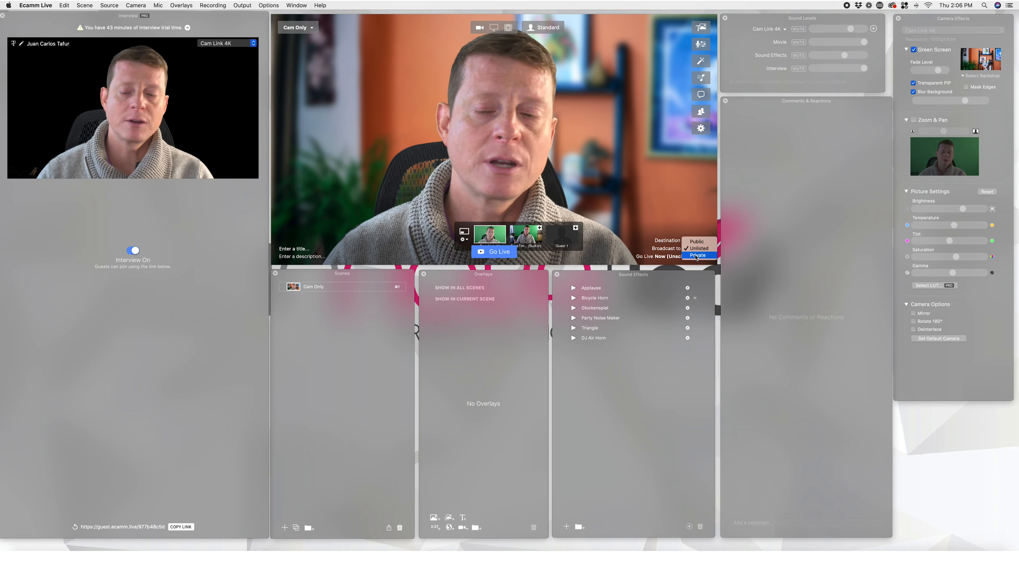
pyautogui.click(693, 260)
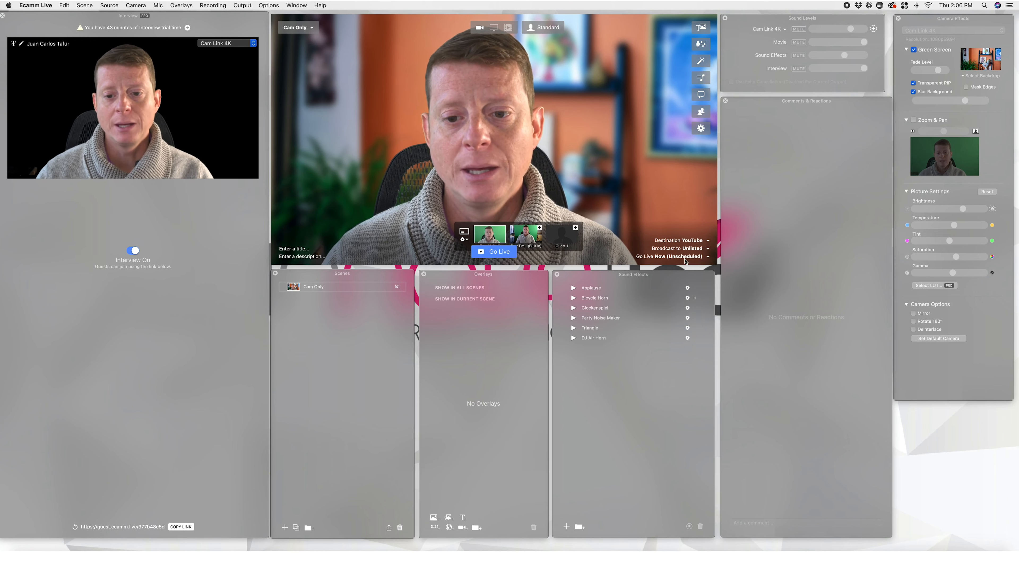
# - Create a new scheduled live titled "How to Live Stream on YouTube" with description "In this video, I'll be talking about how to live stream on YouTube using ecamm Live."
pyautogui.click(689, 257)
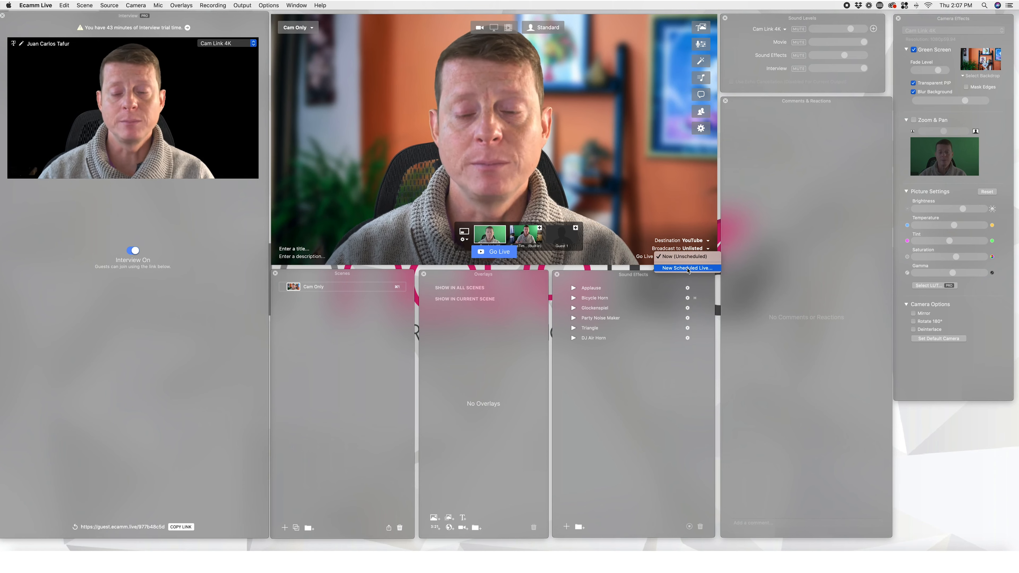
pyautogui.click(687, 269)
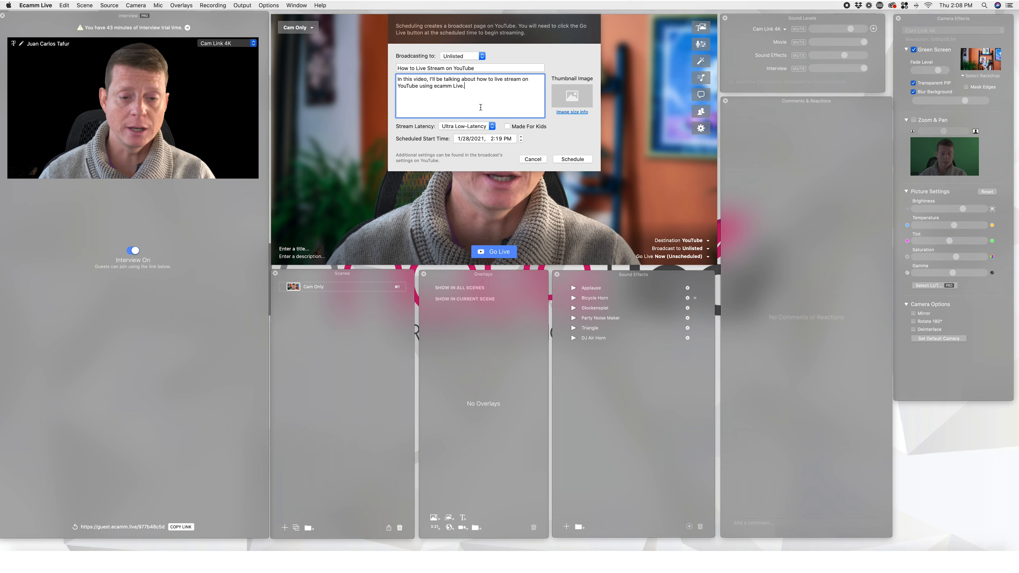
pyautogui.moveTo(470, 87); pyautogui.dragTo(391, 79)
pyautogui.click(477, 95)
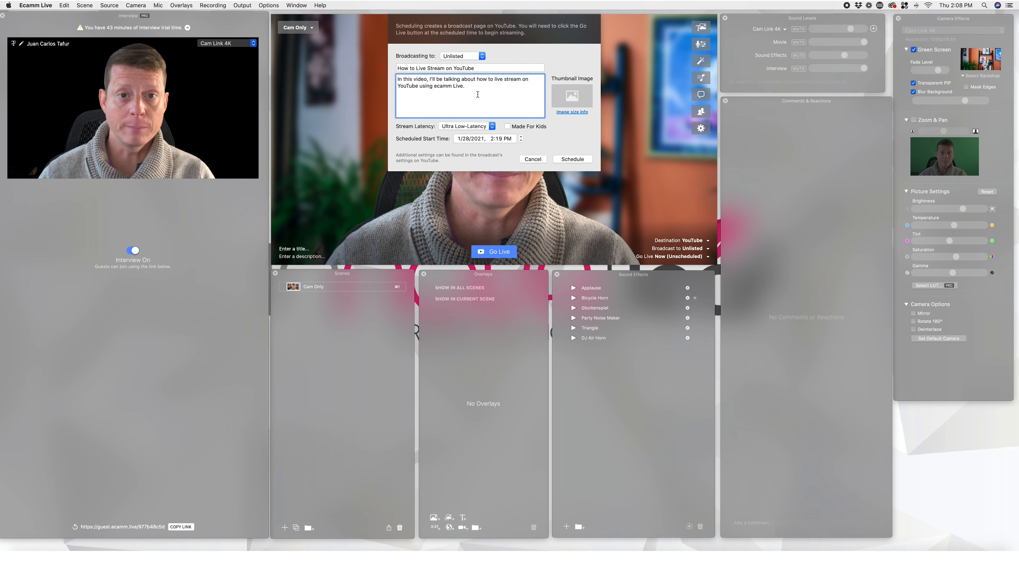
# - Add Cover Image 2.jpg from the 02 Graphics folder as the scheduled live's thumbnail and choose Ultra Low-Latency as its stream latency
pyautogui.click(572, 96)
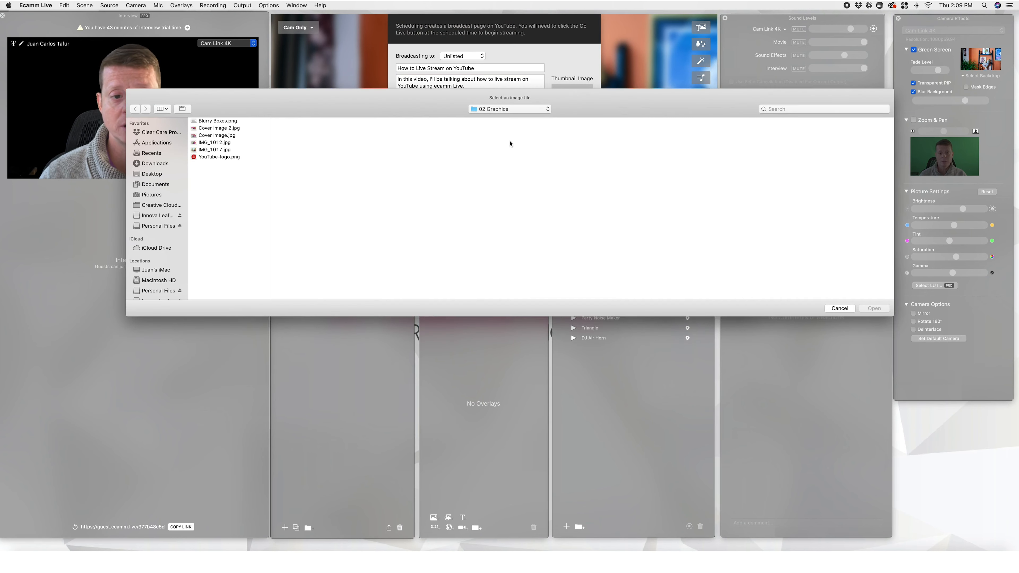
pyautogui.click(221, 128)
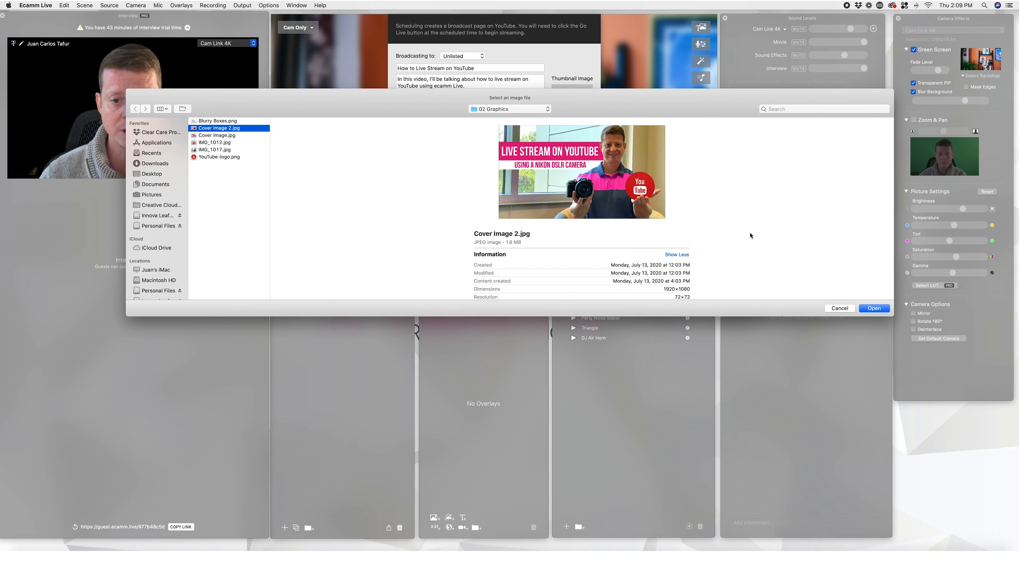
pyautogui.click(875, 309)
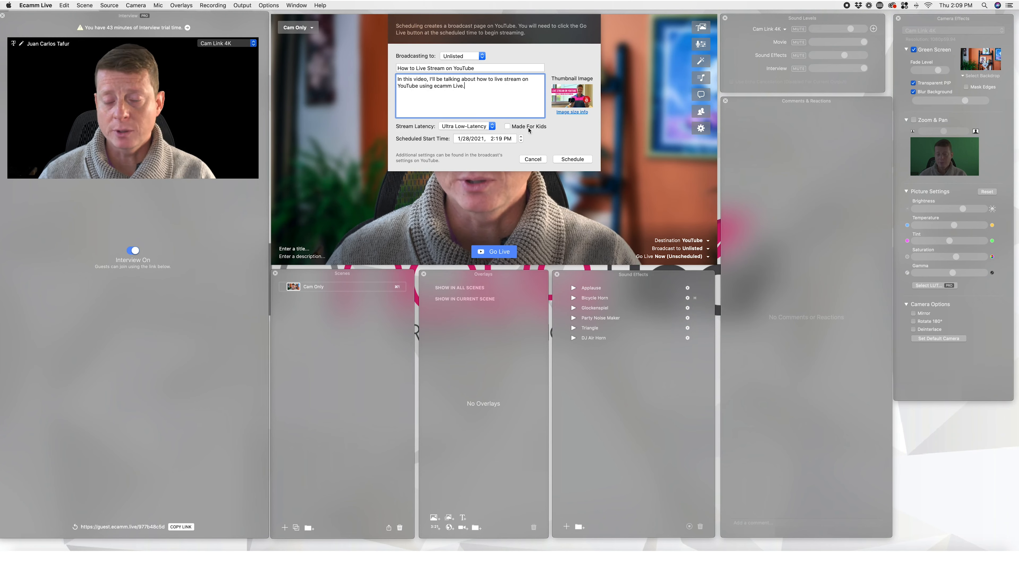
pyautogui.click(461, 127)
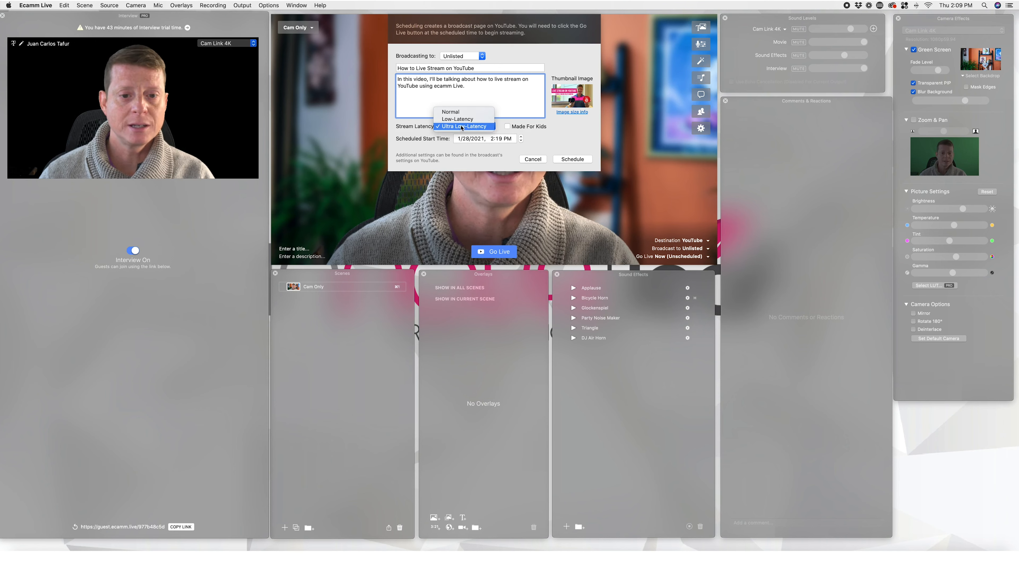
pyautogui.click(457, 127)
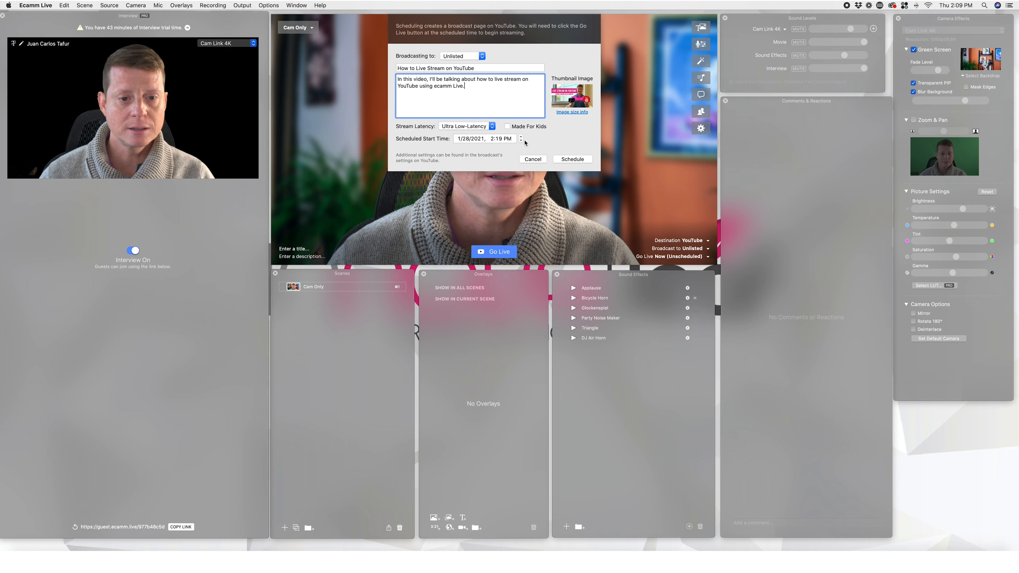
# - Set the scheduled live's start time to 2/5/2021, 9:19 AM and schedule the broadcast
pyautogui.click(465, 139)
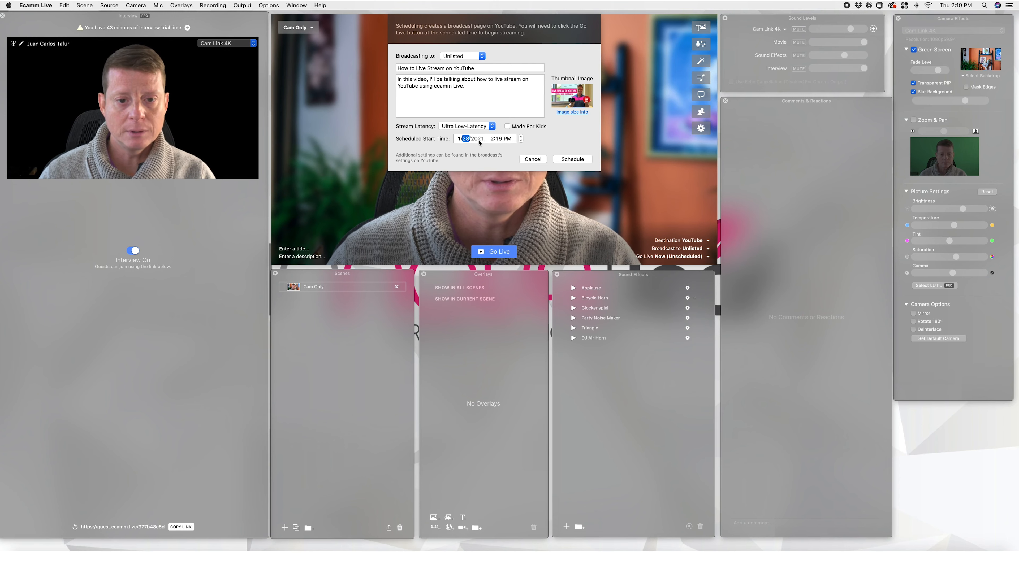
pyautogui.write('2/')
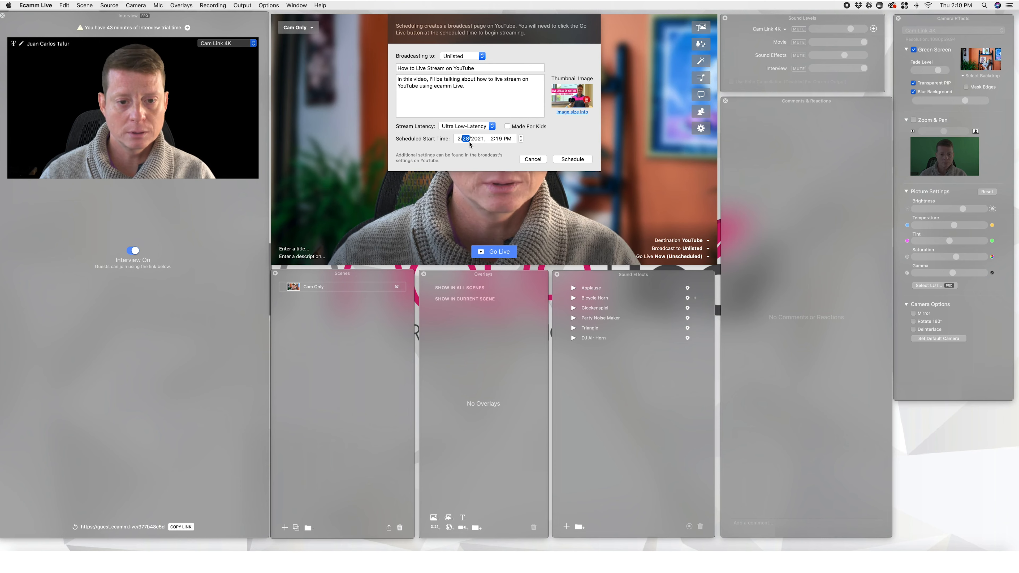
pyautogui.write('5')
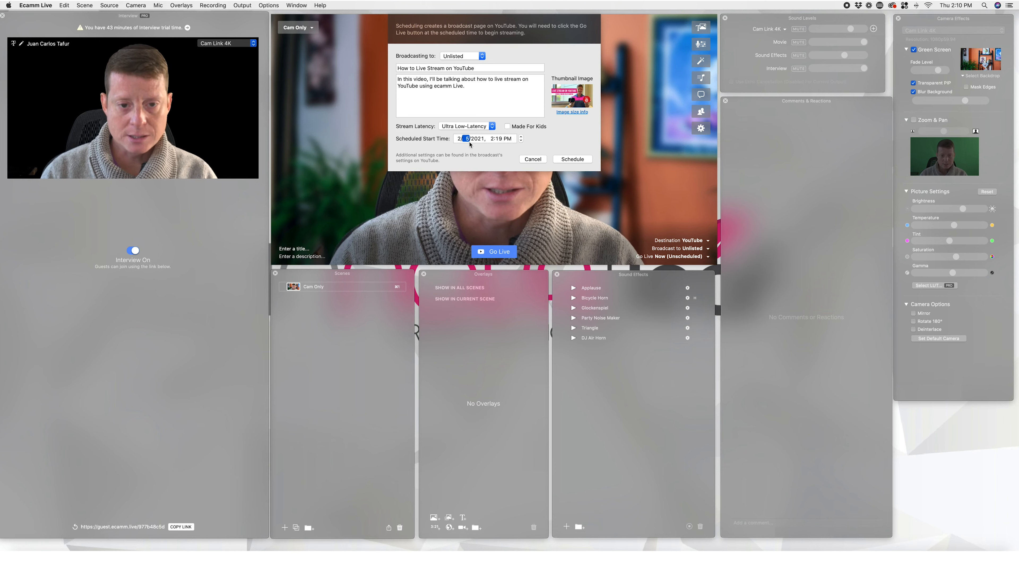
pyautogui.click(491, 138)
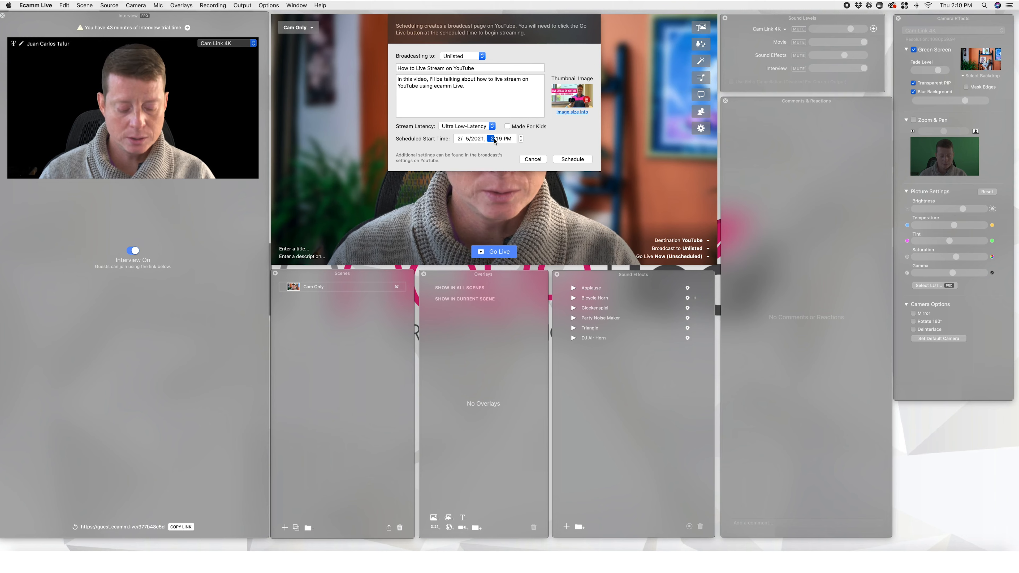
pyautogui.write('9')
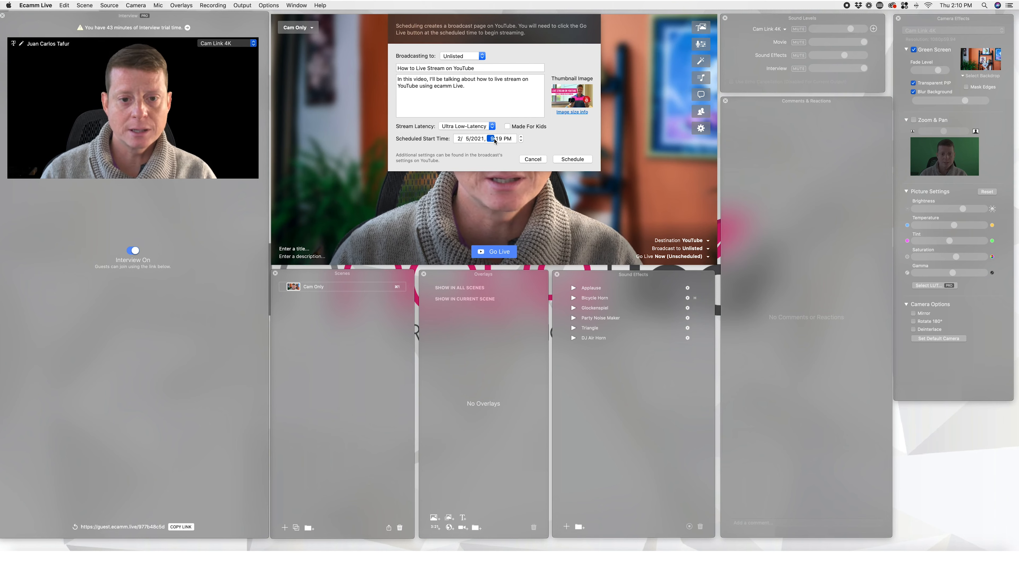
pyautogui.write('a')
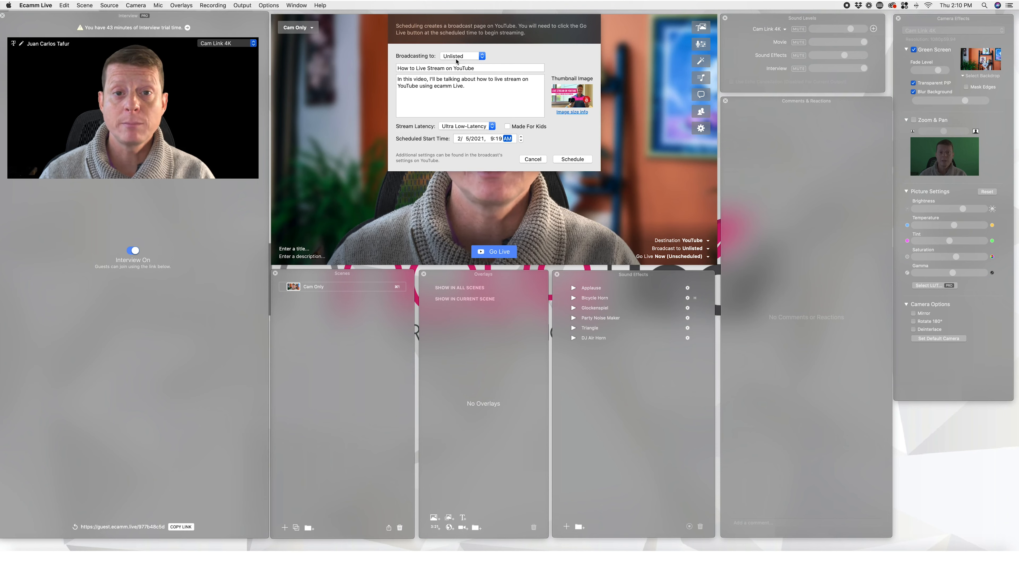
pyautogui.click(572, 159)
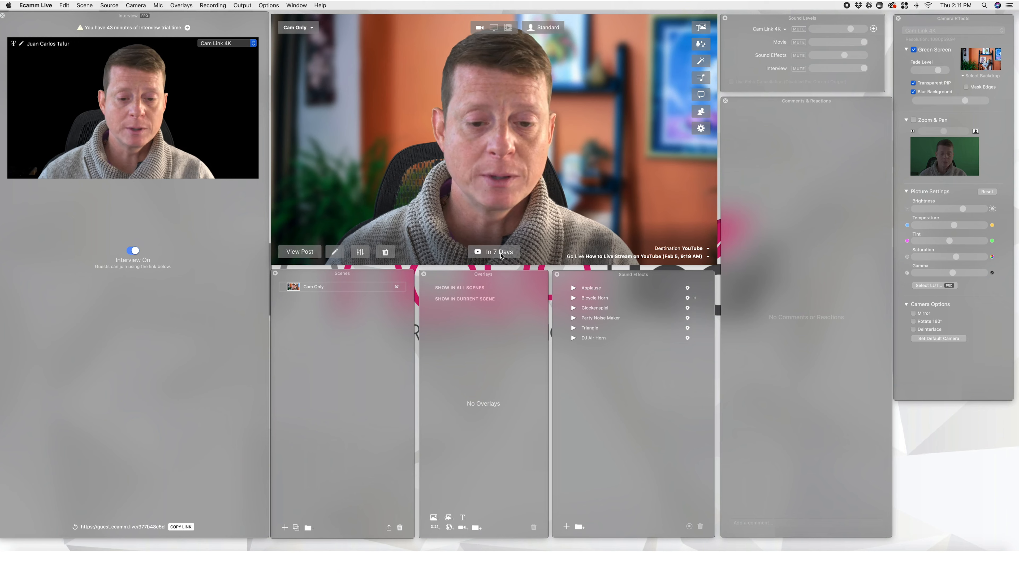
# - Switch to YouTube Studio in Chrome and review the upcoming live's details, including title, description, schedule, thumbnail and tags
pyautogui.moveTo(542, 224)
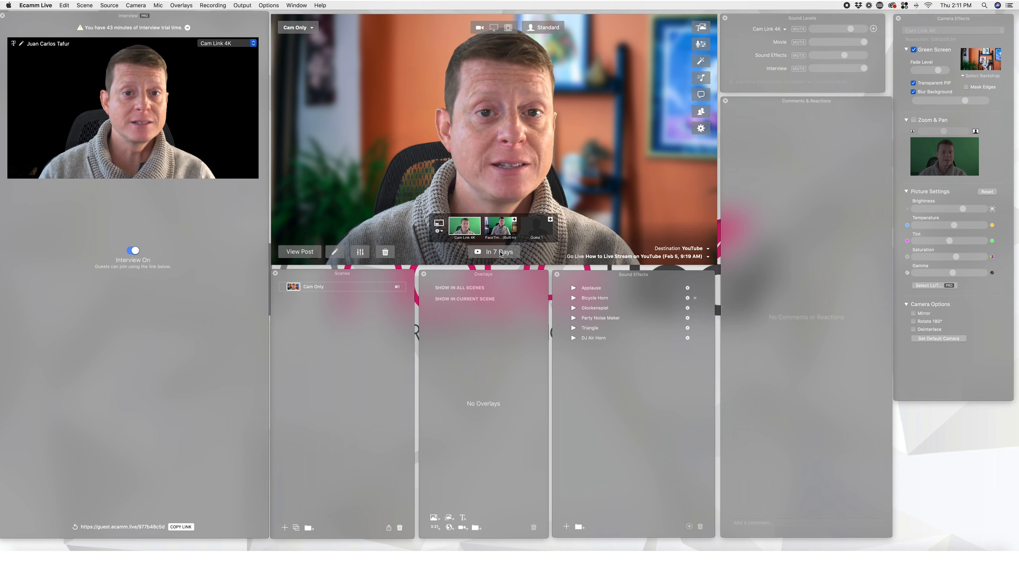
pyautogui.moveTo(498, 254)
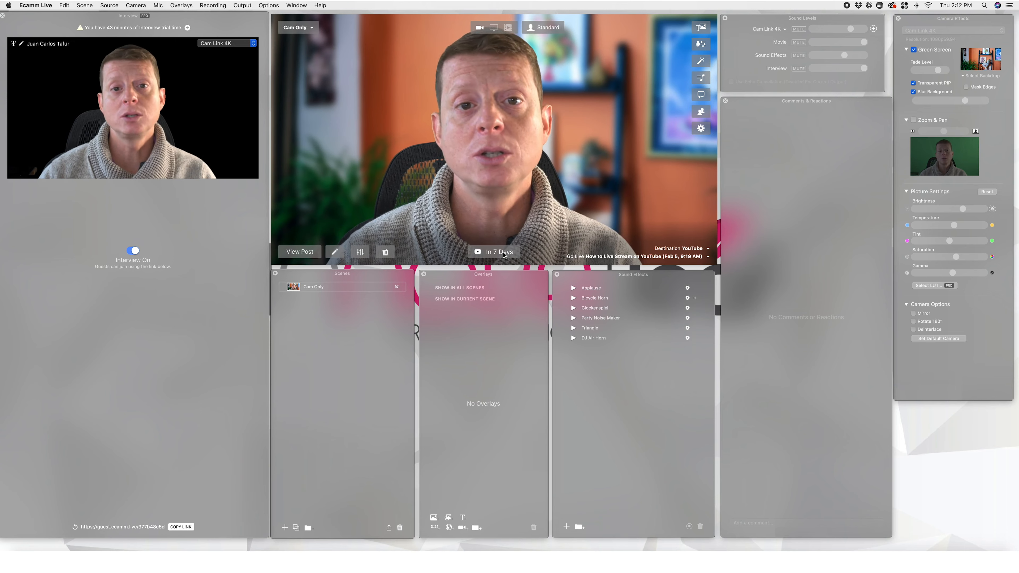
pyautogui.click(499, 251)
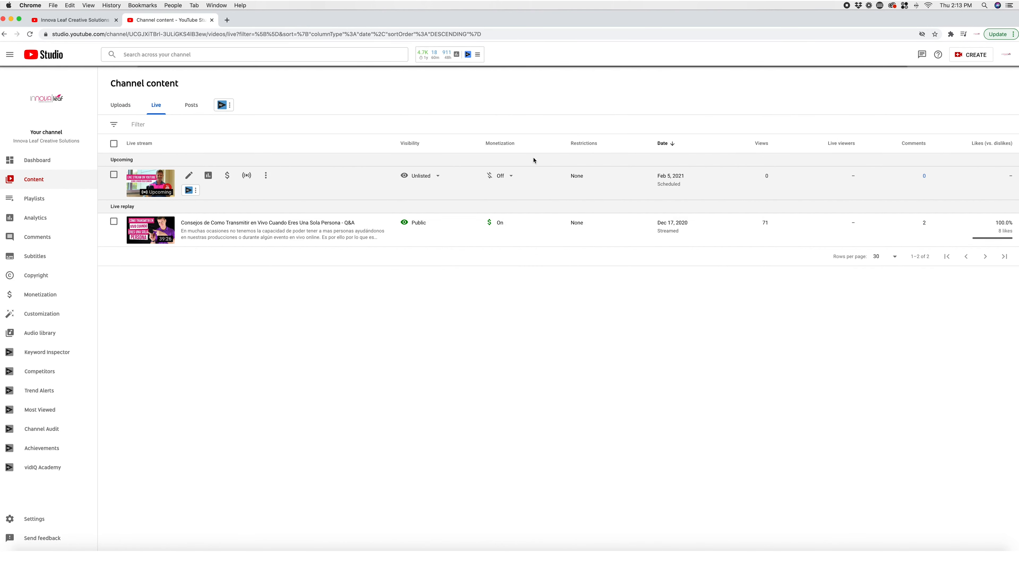
pyautogui.click(154, 179)
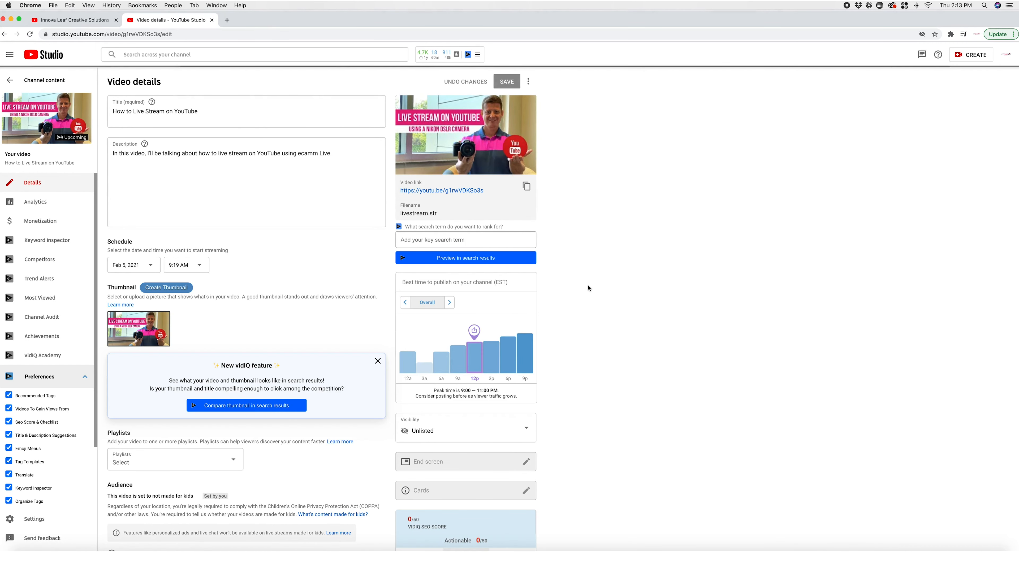
pyautogui.moveTo(333, 153); pyautogui.dragTo(103, 154)
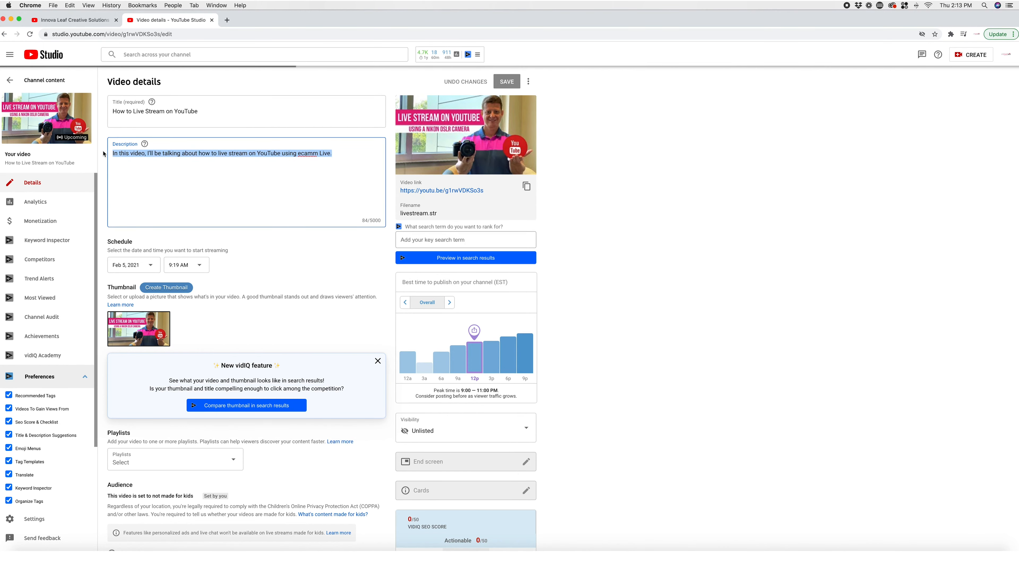
pyautogui.click(205, 191)
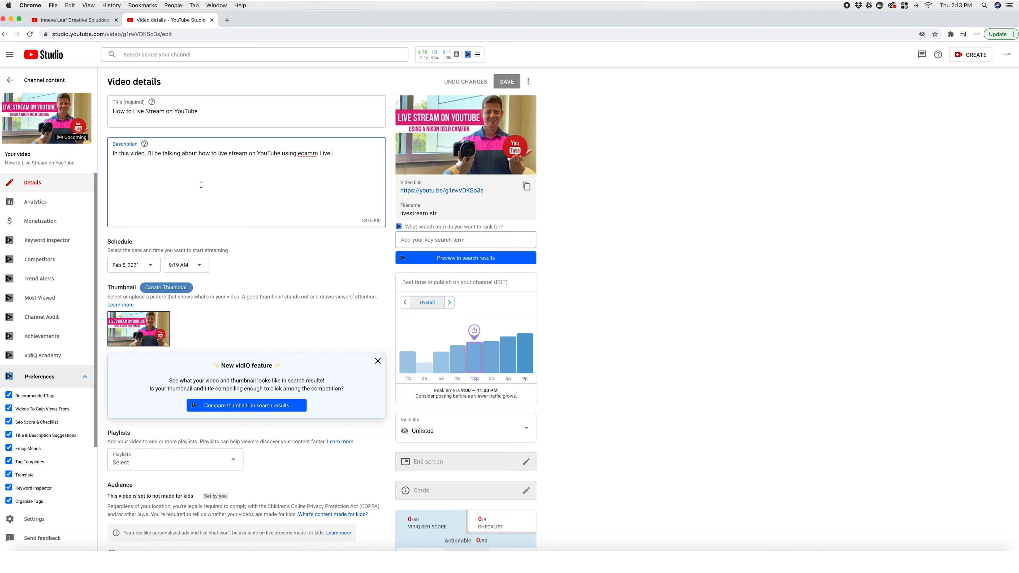
pyautogui.tripleClick(204, 109)
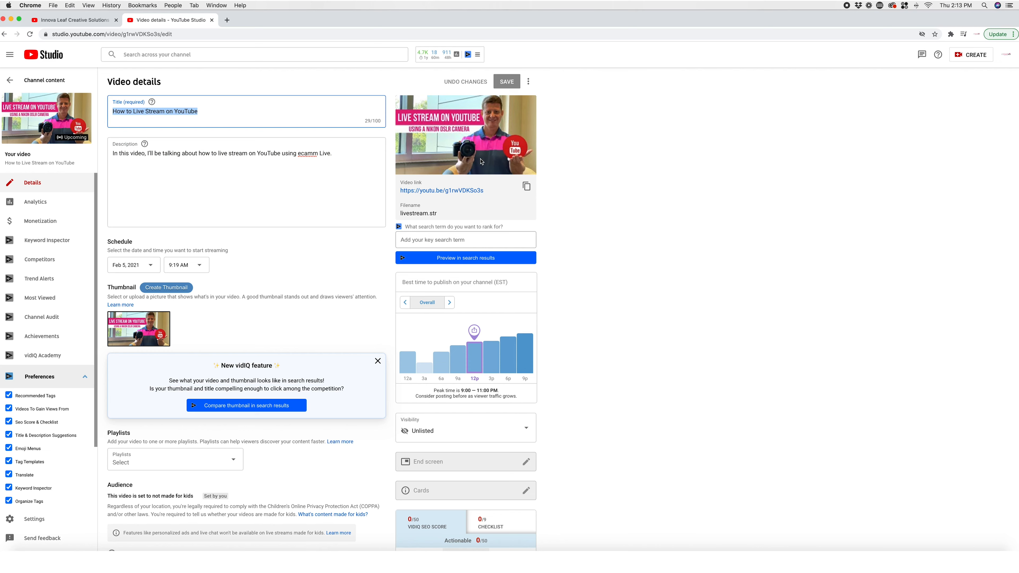
pyautogui.scroll(-1, 262, 323)
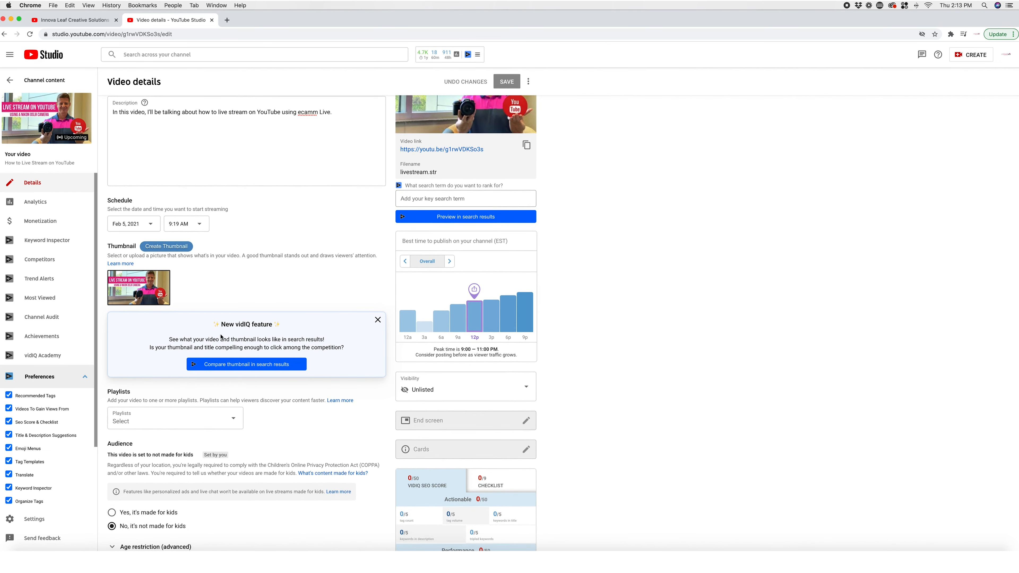
pyautogui.scroll(-5, 267, 425)
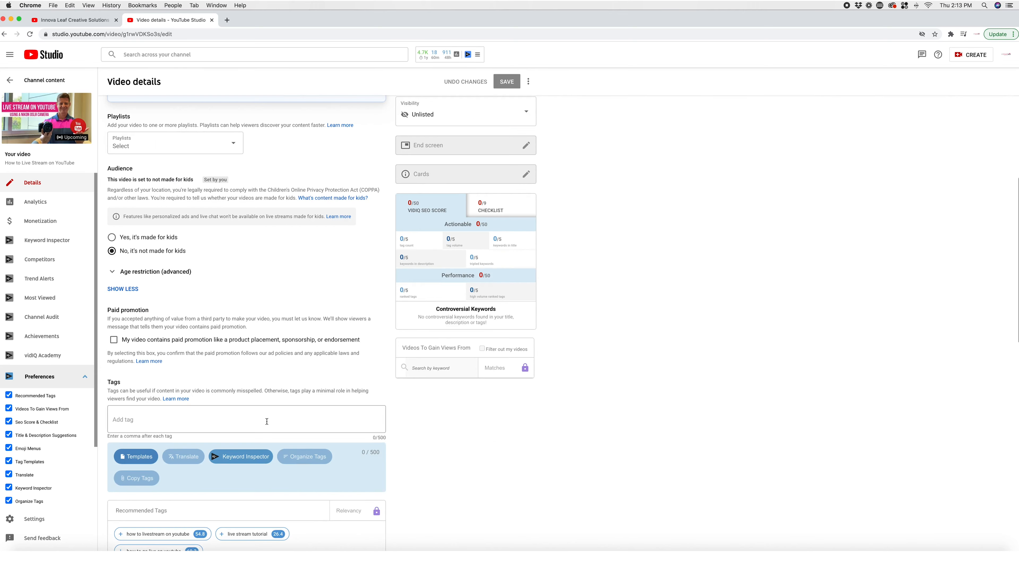
pyautogui.scroll(5, 266, 421)
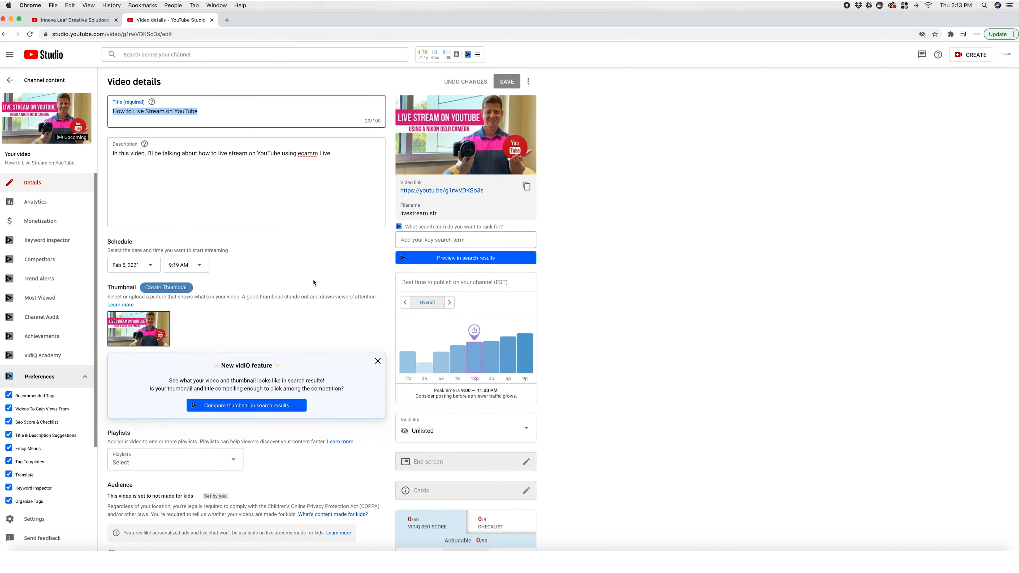
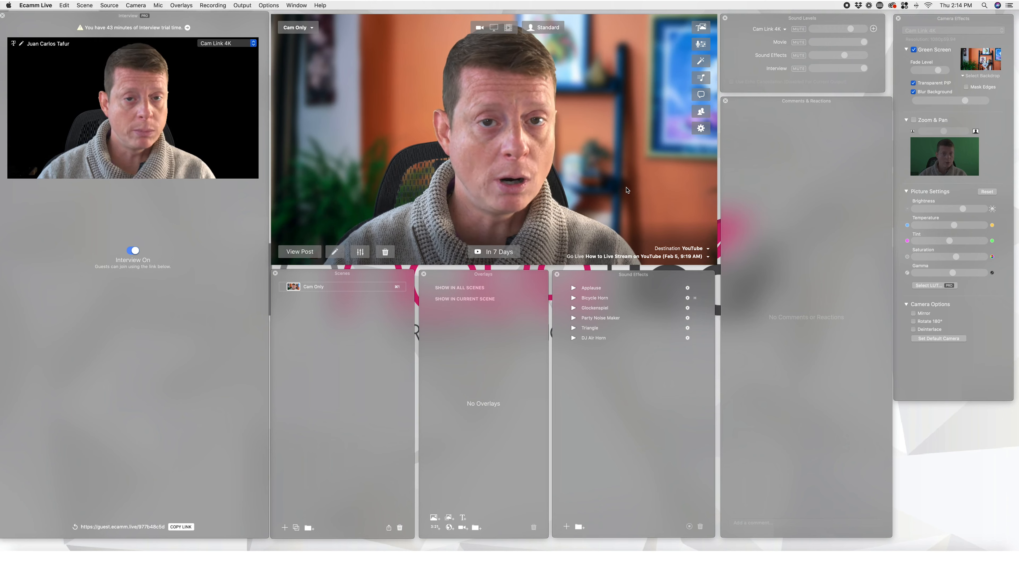
# - Back in Ecamm Live, create another scheduled live titled "Second Event", Unlisted, with the description "Description here"
pyautogui.moveTo(650, 201)
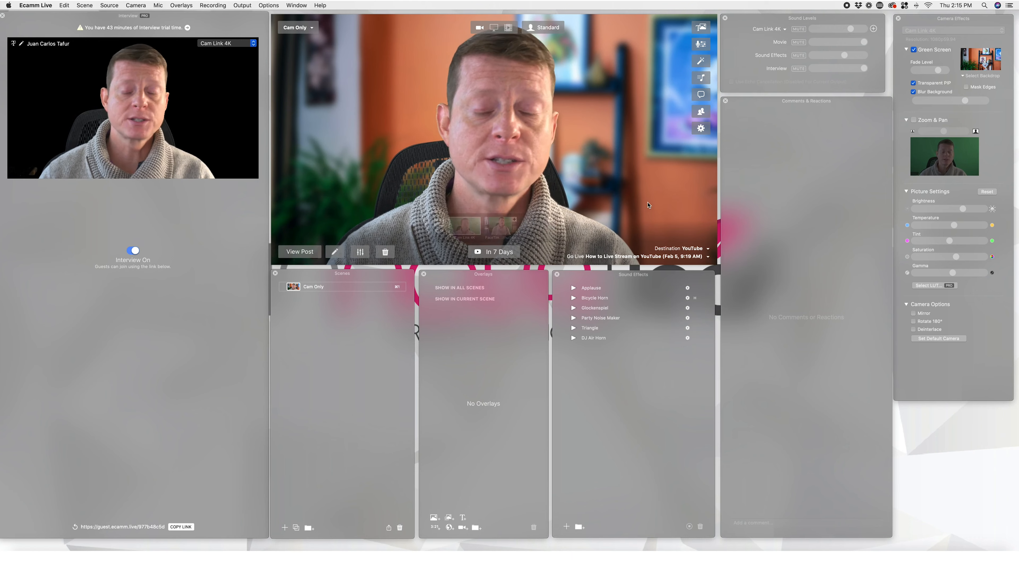
pyautogui.click(707, 258)
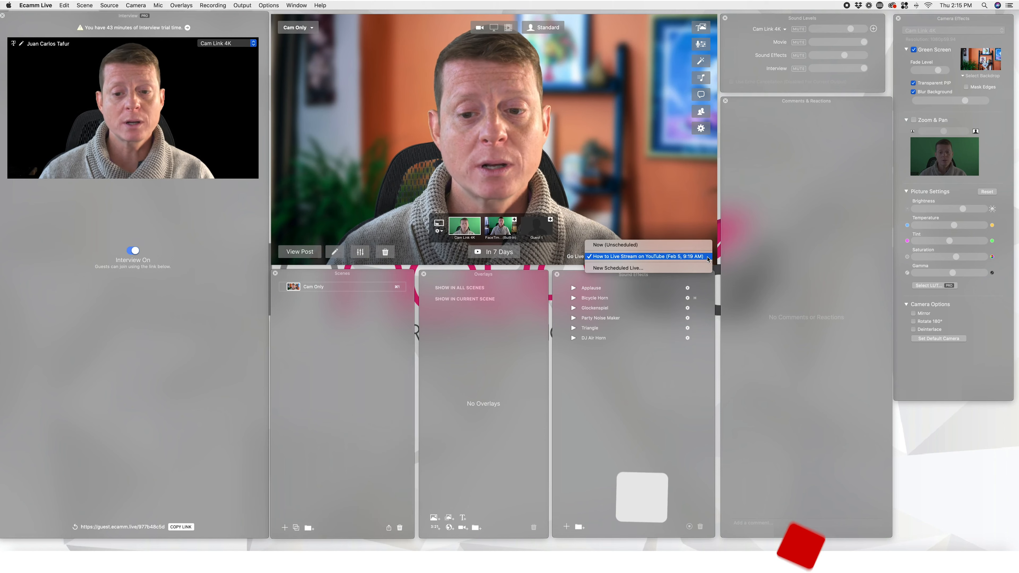
pyautogui.click(633, 272)
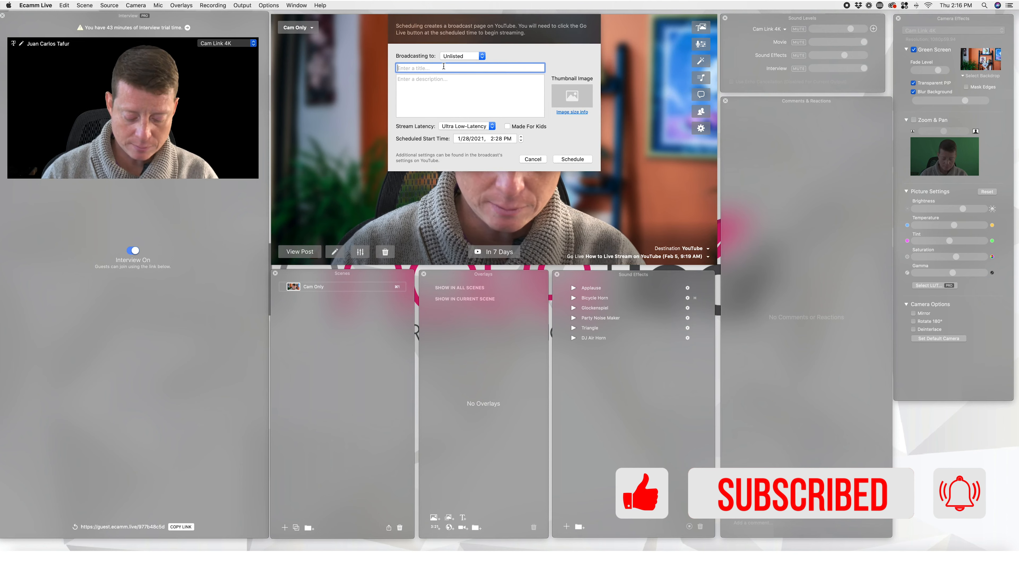
pyautogui.write('Second ')
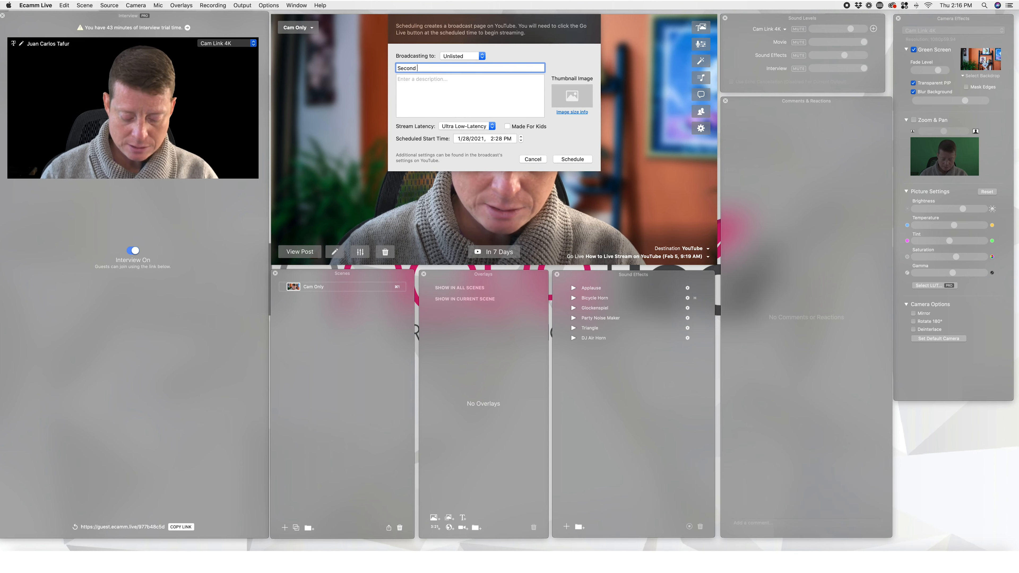
pyautogui.write('Event')
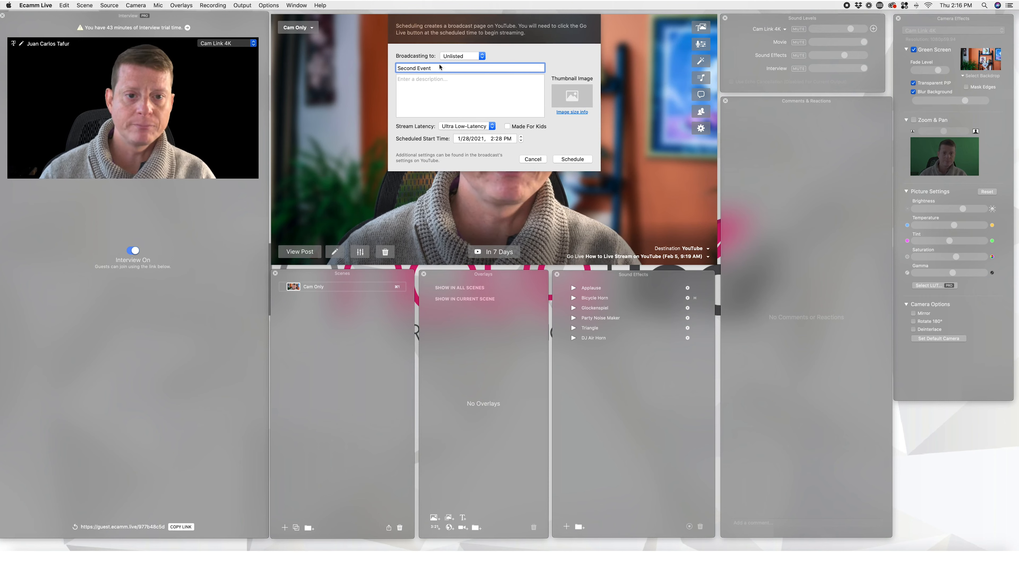
pyautogui.click(483, 56)
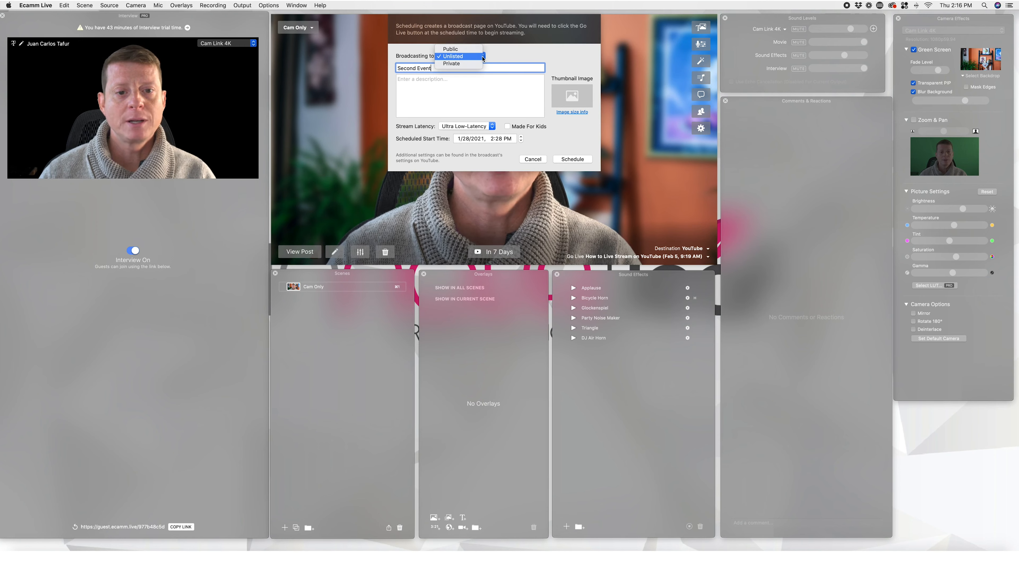
pyautogui.click(452, 56)
pyautogui.click(442, 82)
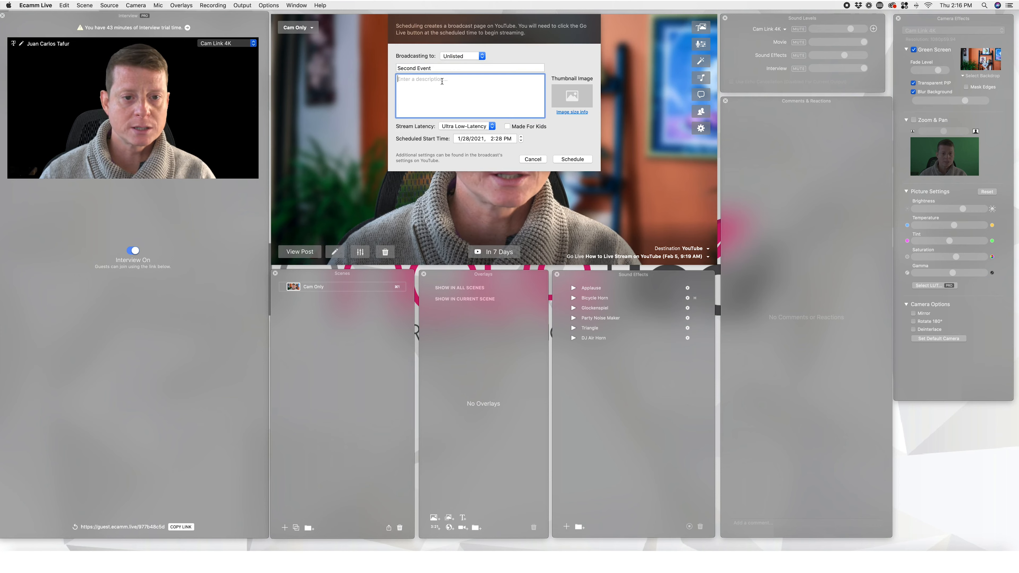
pyautogui.write('Descript')
pyautogui.write('ion here')
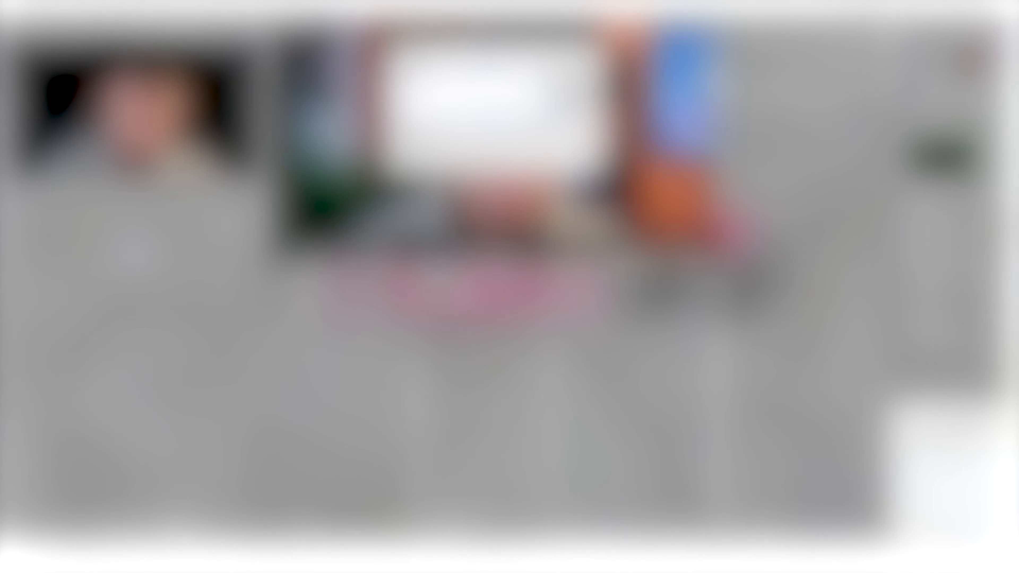
# - Add Cover Image.jpg from the 02 Graphics folder as the Second Event thumbnail
pyautogui.click(571, 96)
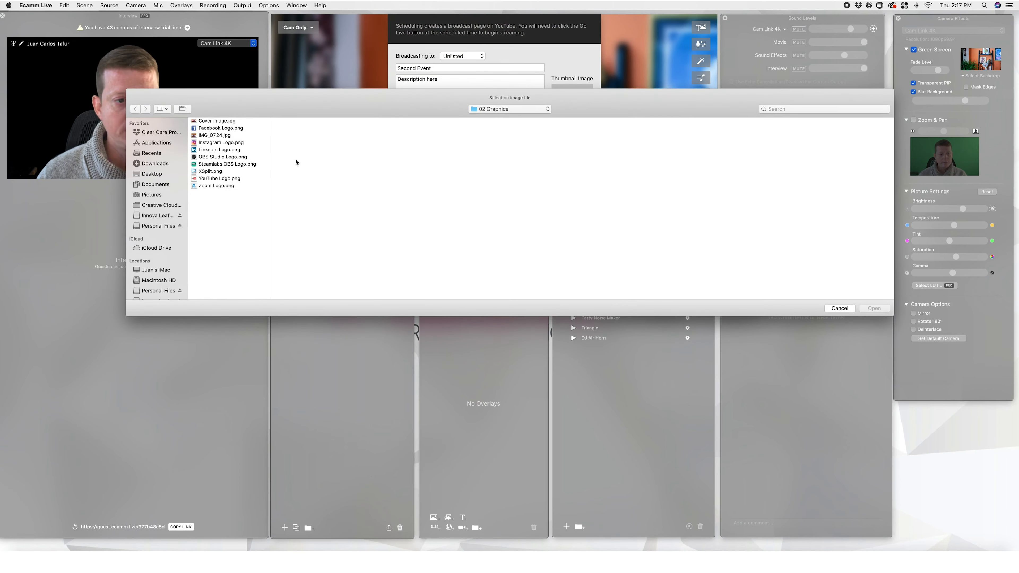
pyautogui.click(209, 122)
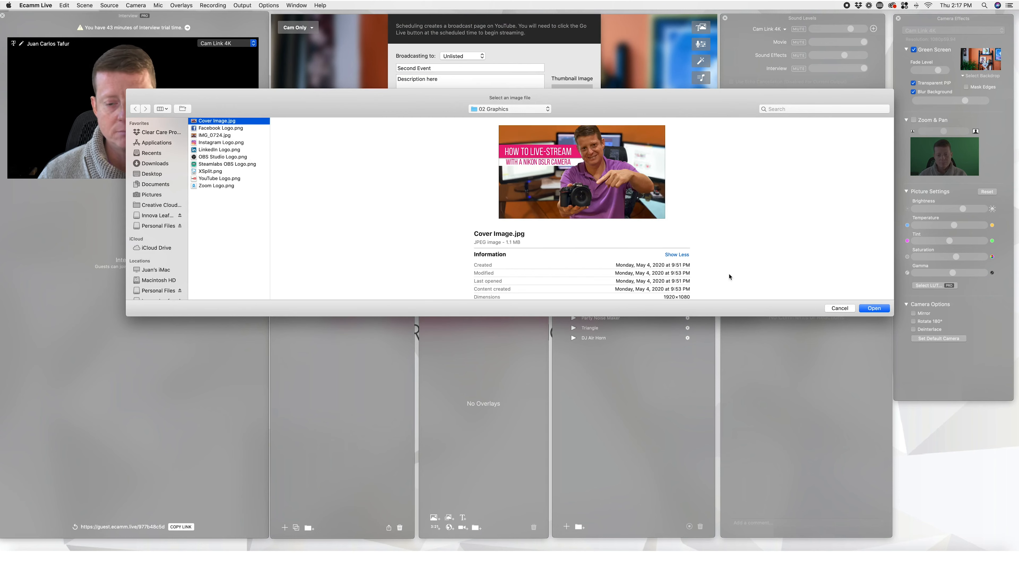
pyautogui.click(862, 307)
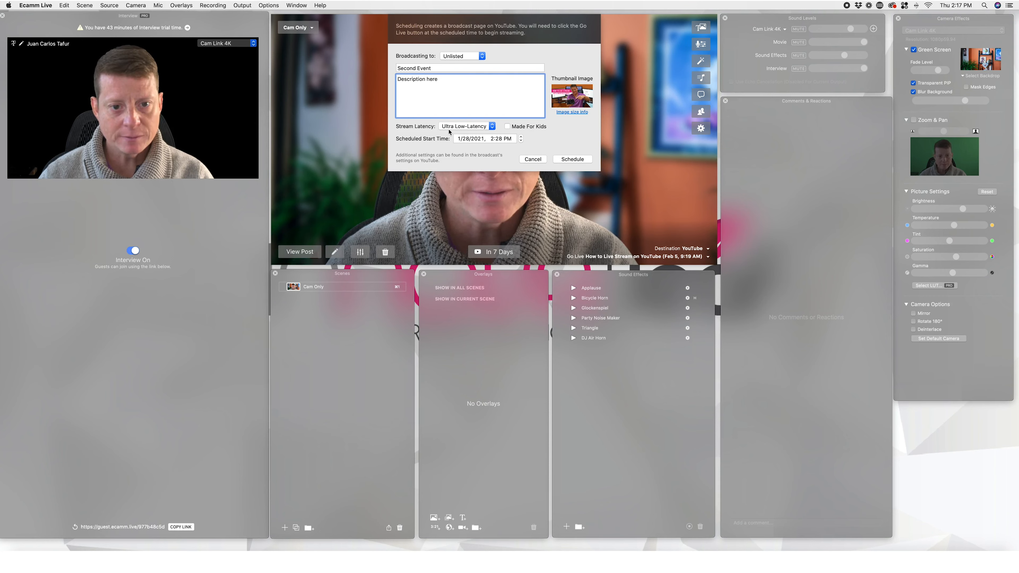
# - Set the Second Event start time to 2:20 PM and schedule the broadcast
pyautogui.click(493, 139)
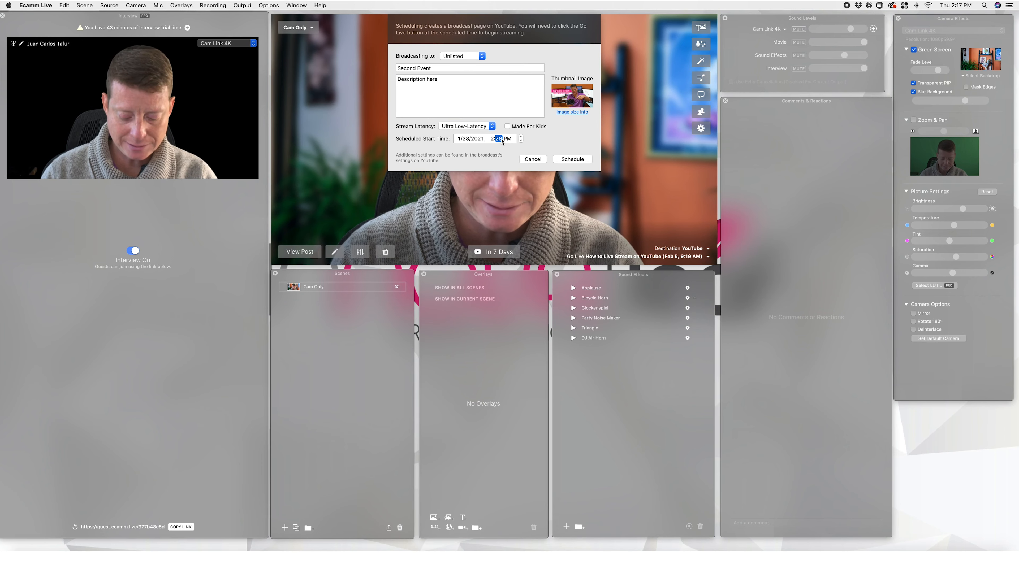
pyautogui.write('2')
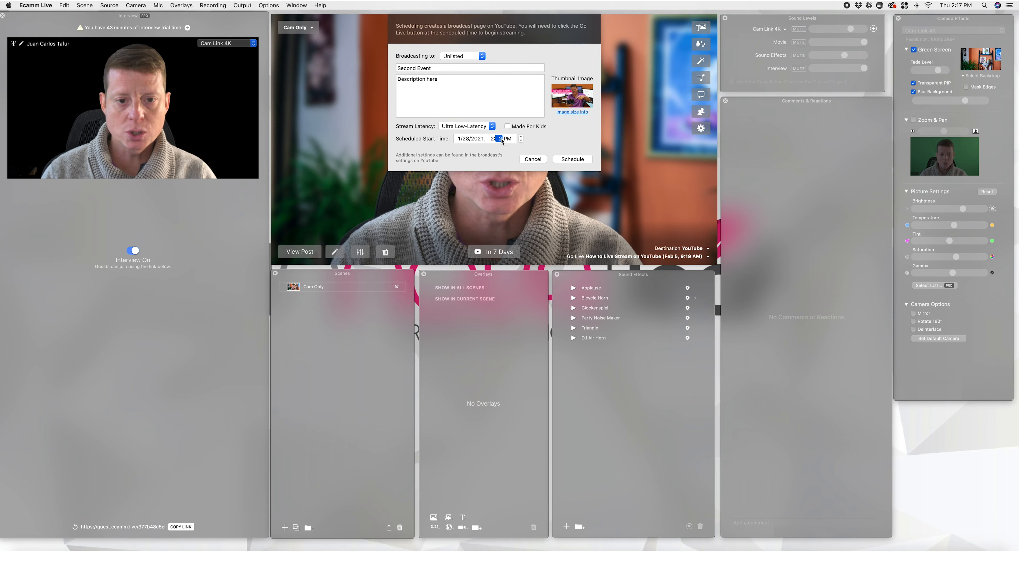
pyautogui.click(570, 160)
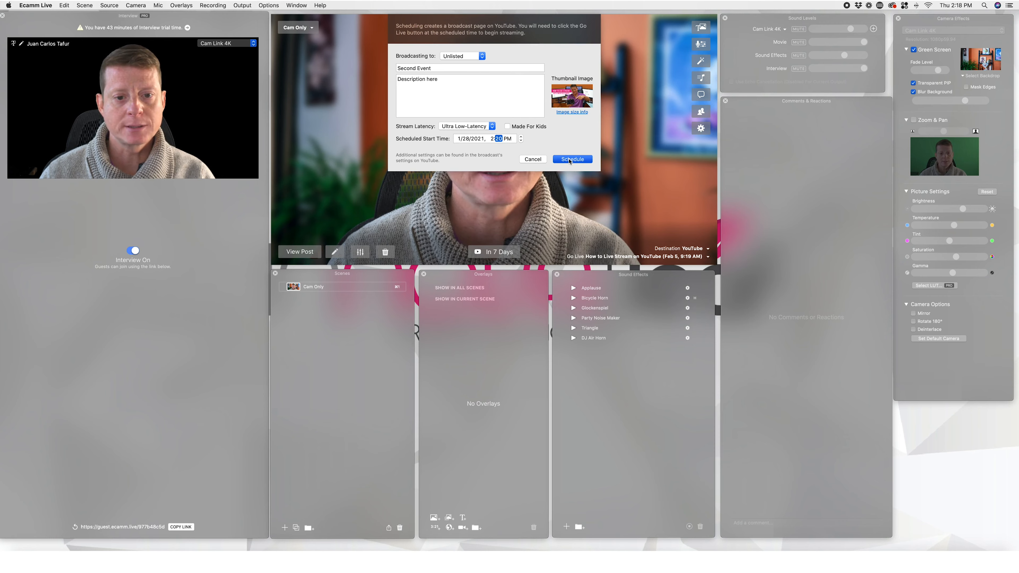
pyautogui.click(570, 160)
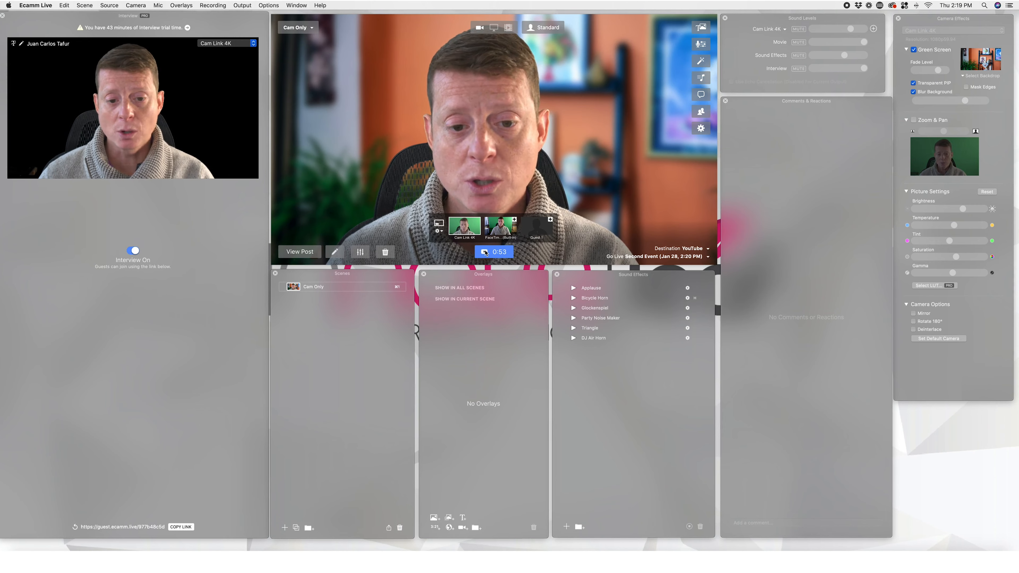
# - Start the Second Event broadcast on YouTube ahead of its scheduled time
pyautogui.click(485, 252)
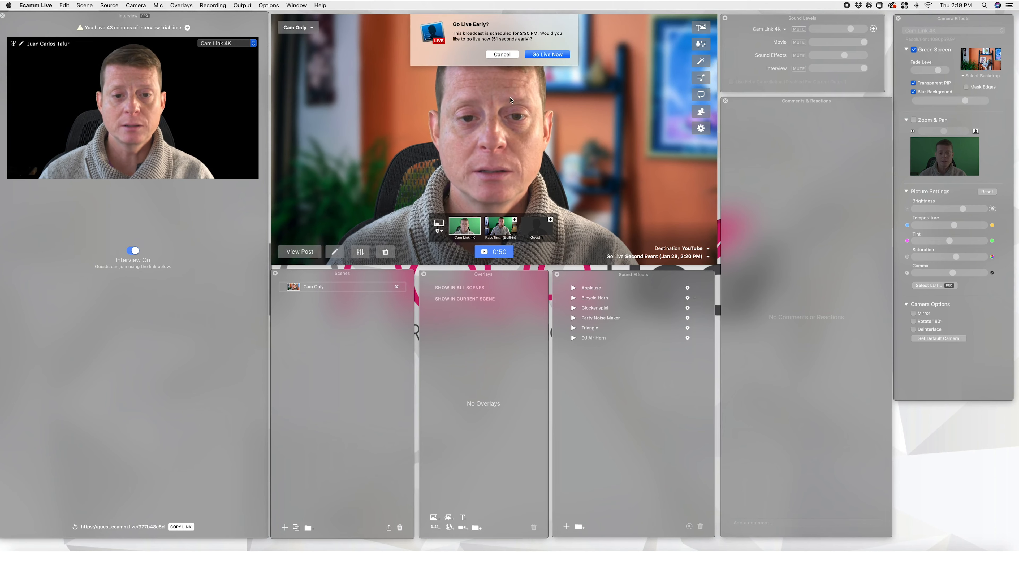
pyautogui.click(552, 56)
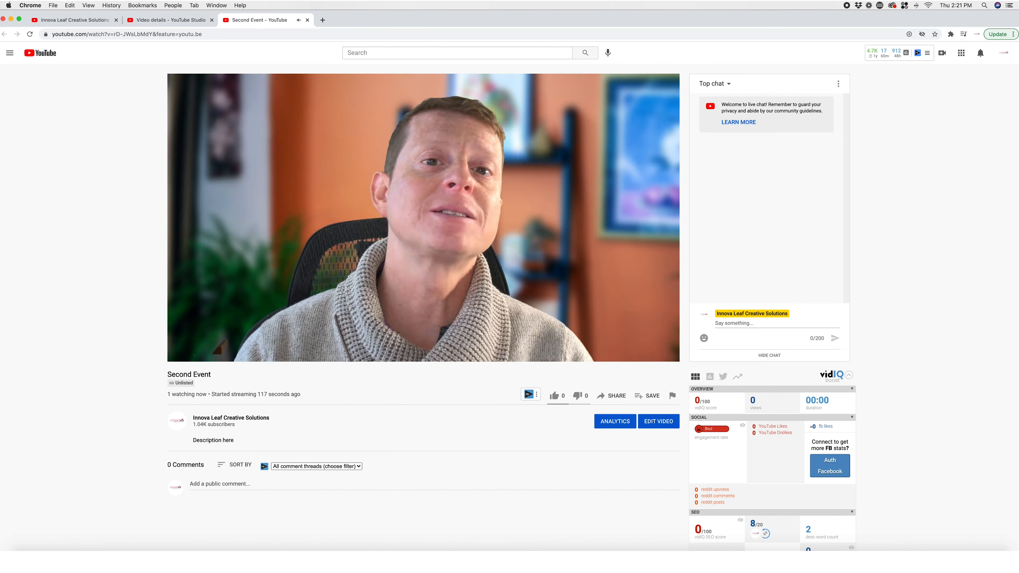
# - Return to Ecamm Live from the YouTube watch page and end the Second Event broadcast
pyautogui.moveTo(353, 223)
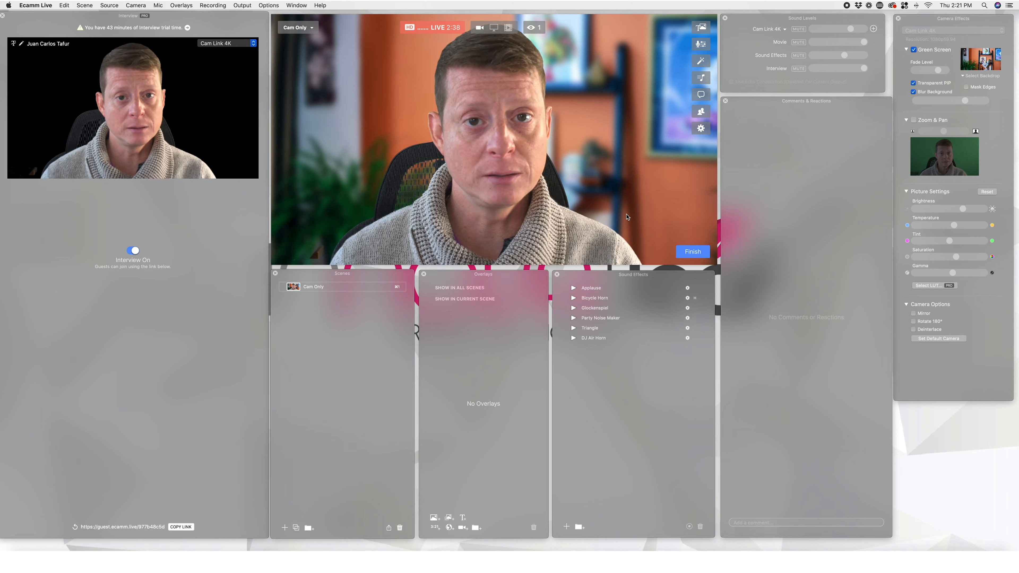
pyautogui.moveTo(625, 215)
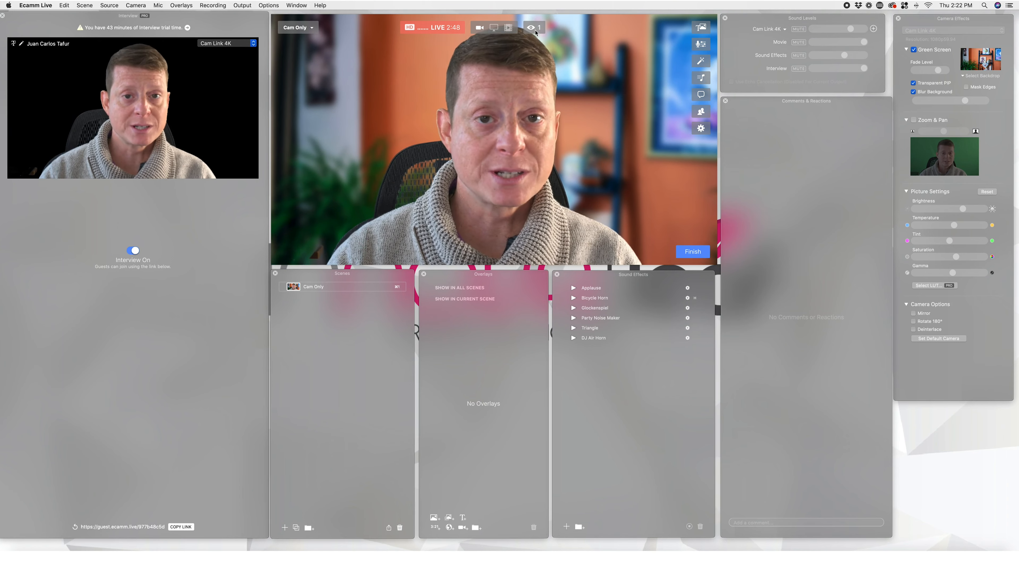
pyautogui.moveTo(538, 31)
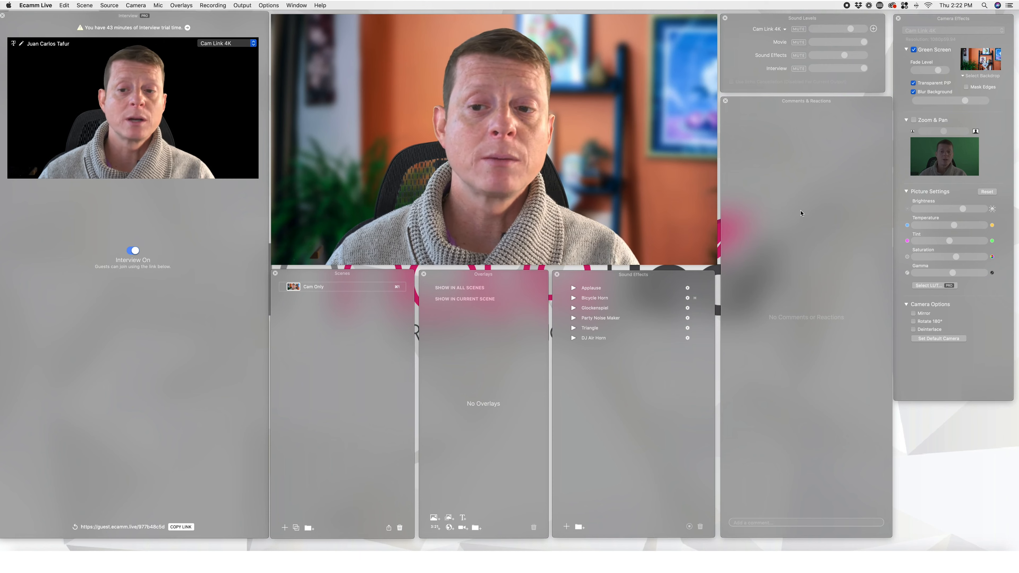
pyautogui.moveTo(673, 216)
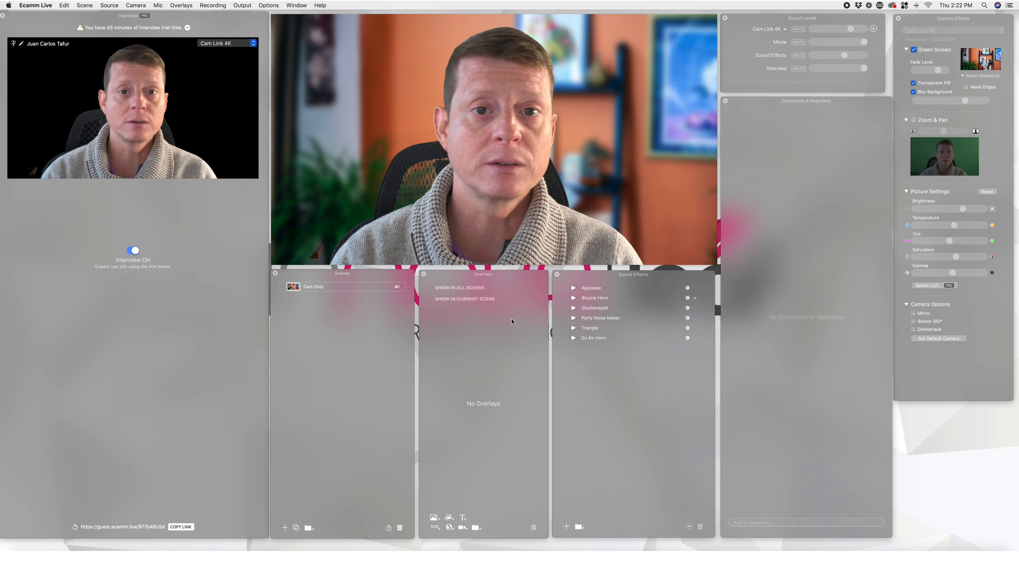
pyautogui.moveTo(622, 223)
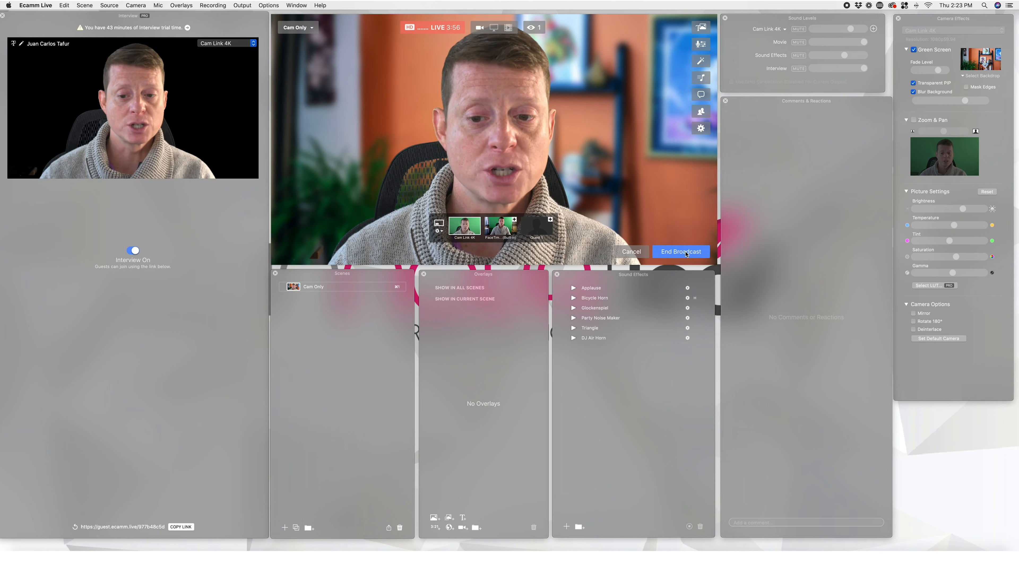
pyautogui.click(678, 253)
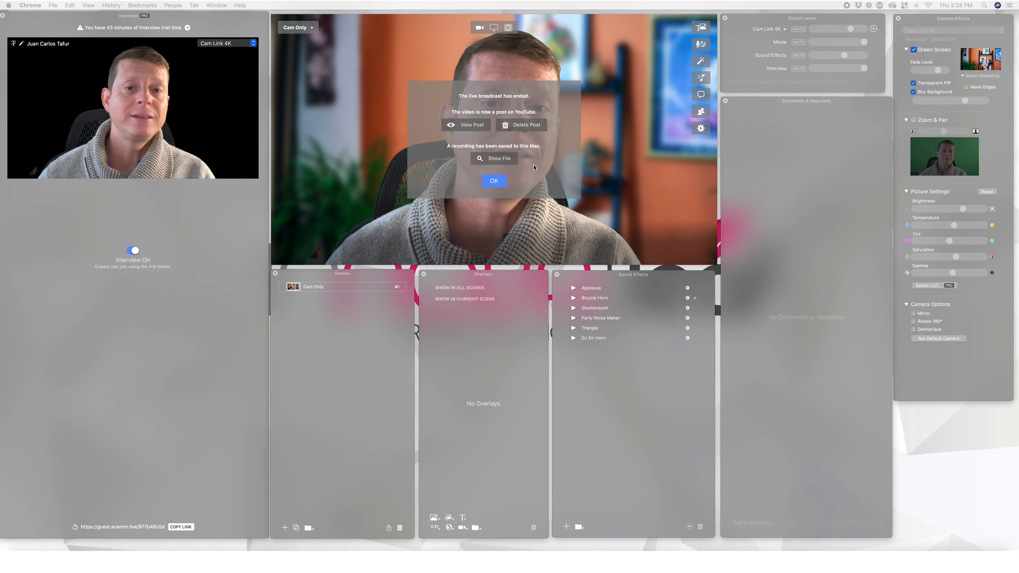
# - Reveal the broadcast's saved recording in Finder and open Live Stream on 2021-01-28 at 14.19.13.mov in QuickTime Player
pyautogui.click(496, 159)
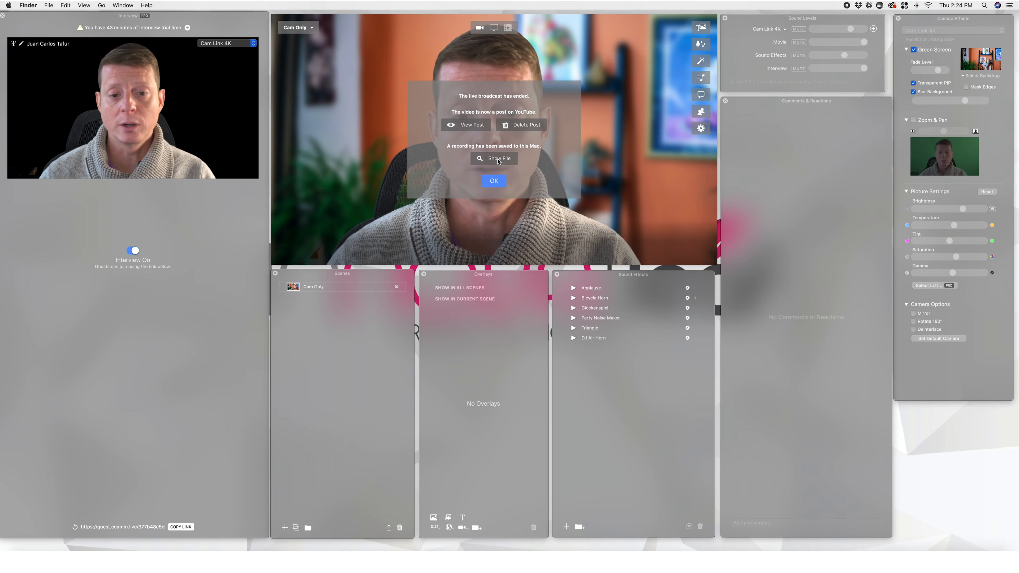
pyautogui.click(497, 159)
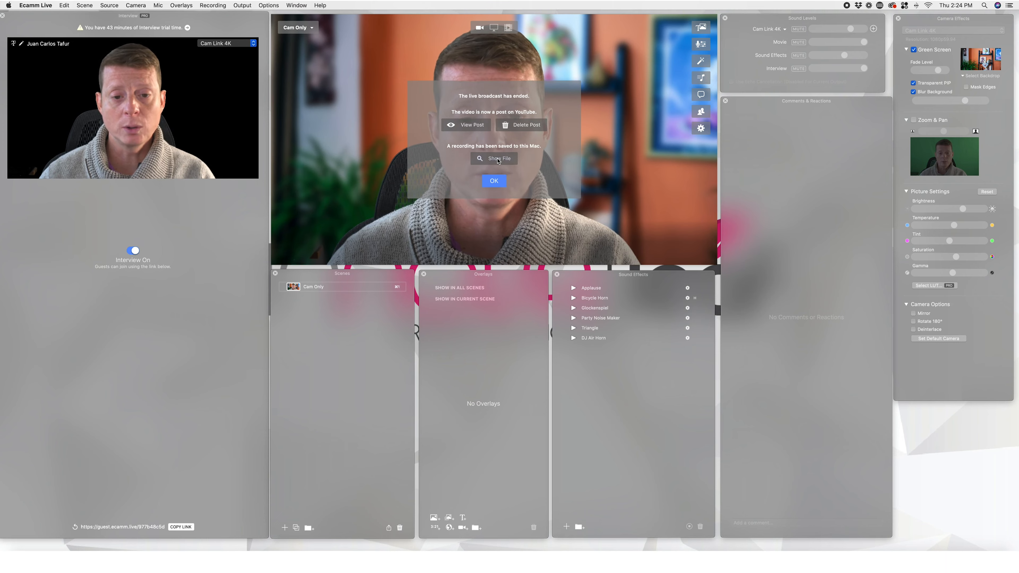
pyautogui.moveTo(538, 143); pyautogui.dragTo(528, 148)
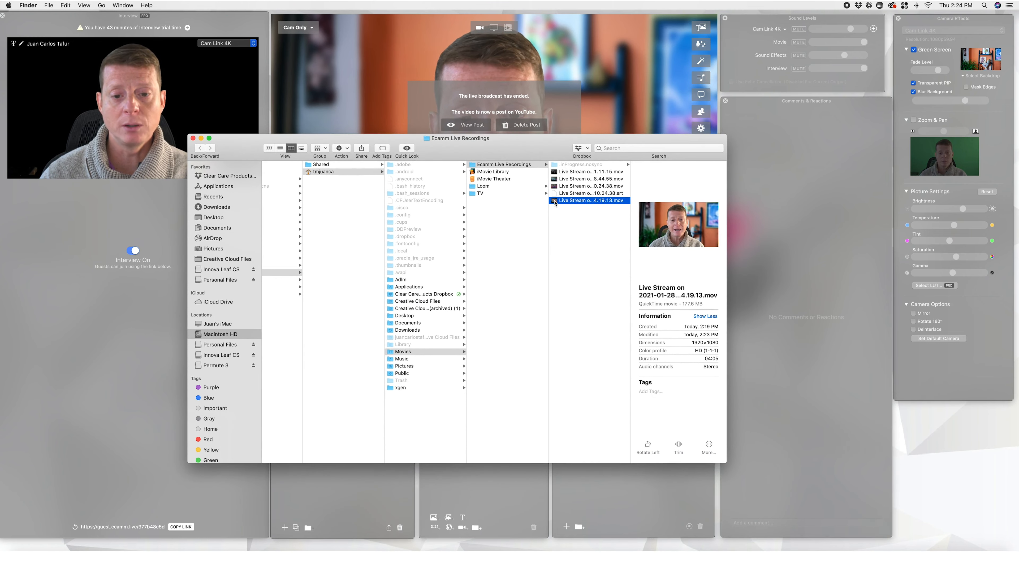
pyautogui.doubleClick(555, 201)
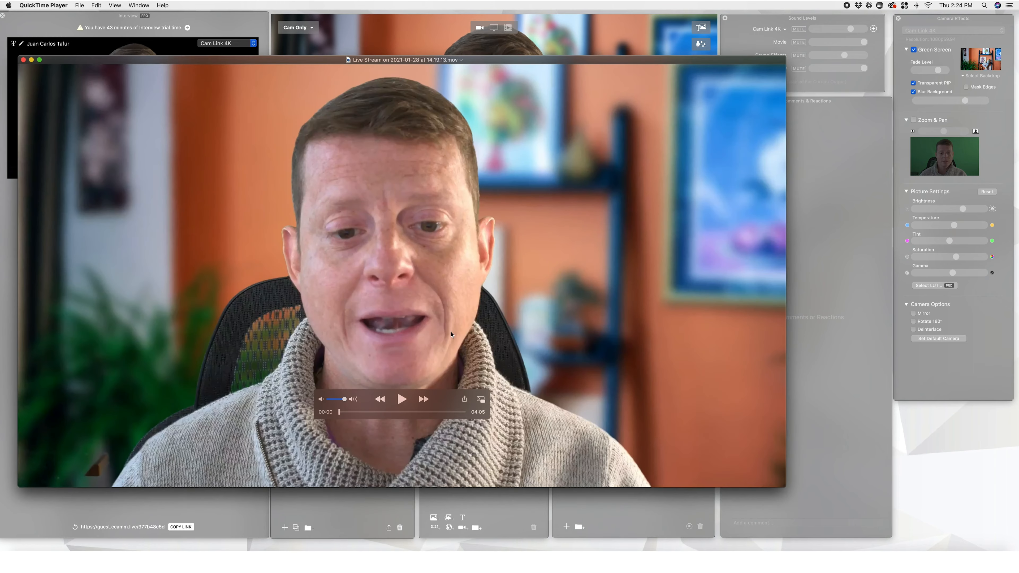
# - Skim the recording to about 00:34, and minimize the video and the Ecamm Live Recordings folder windows
pyautogui.click(355, 412)
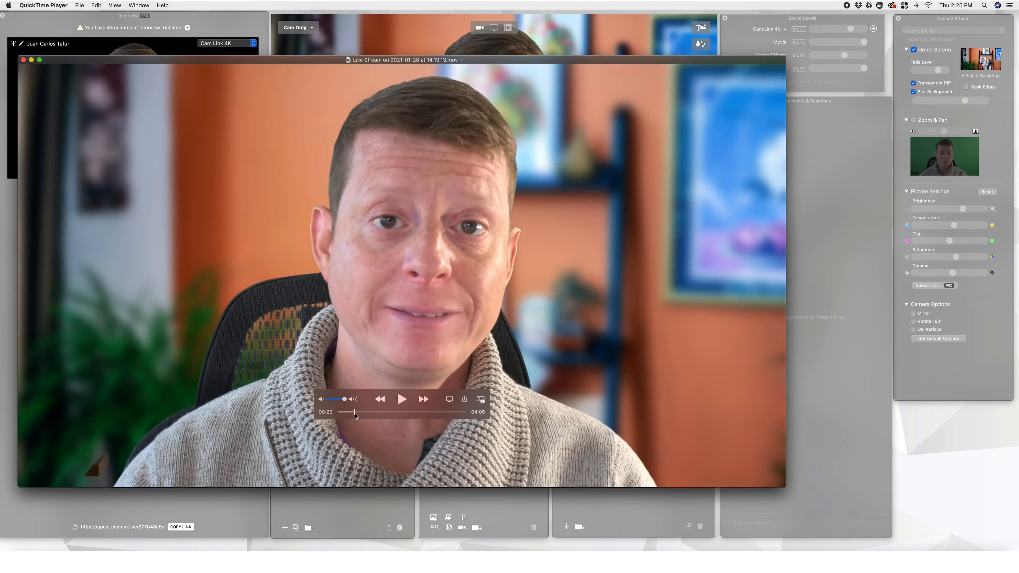
pyautogui.moveTo(354, 412); pyautogui.dragTo(356, 412)
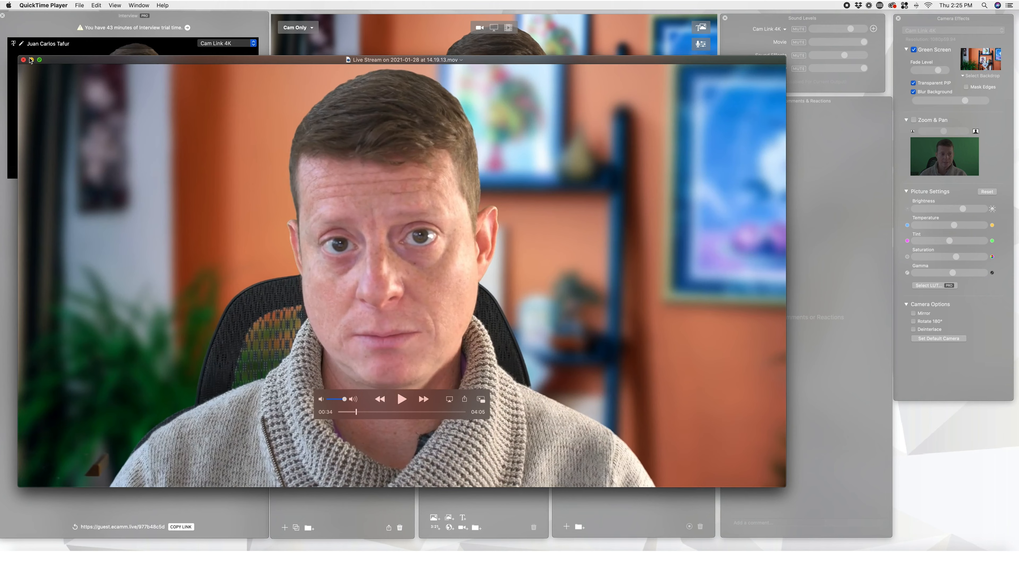
pyautogui.click(31, 60)
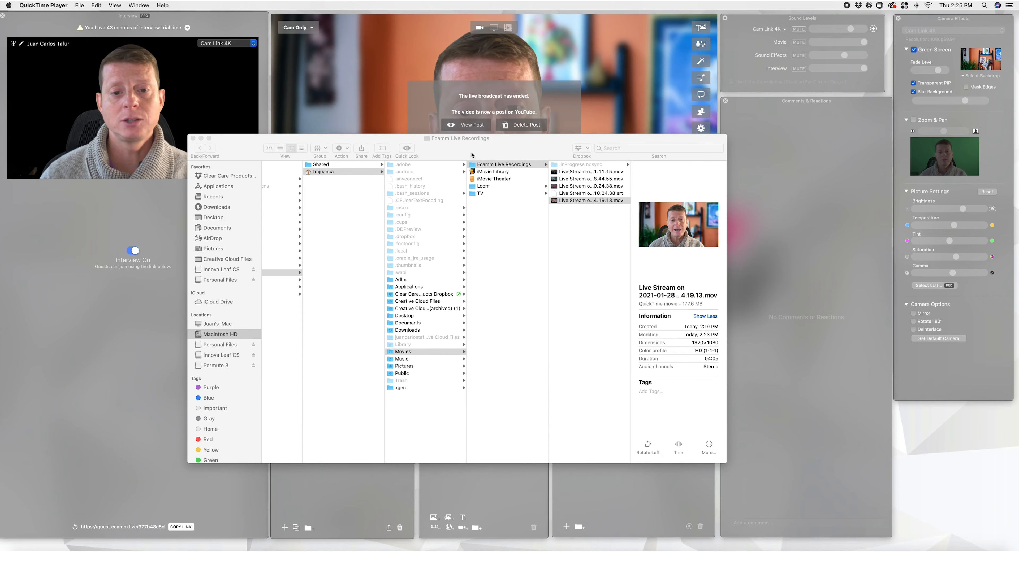
pyautogui.click(201, 139)
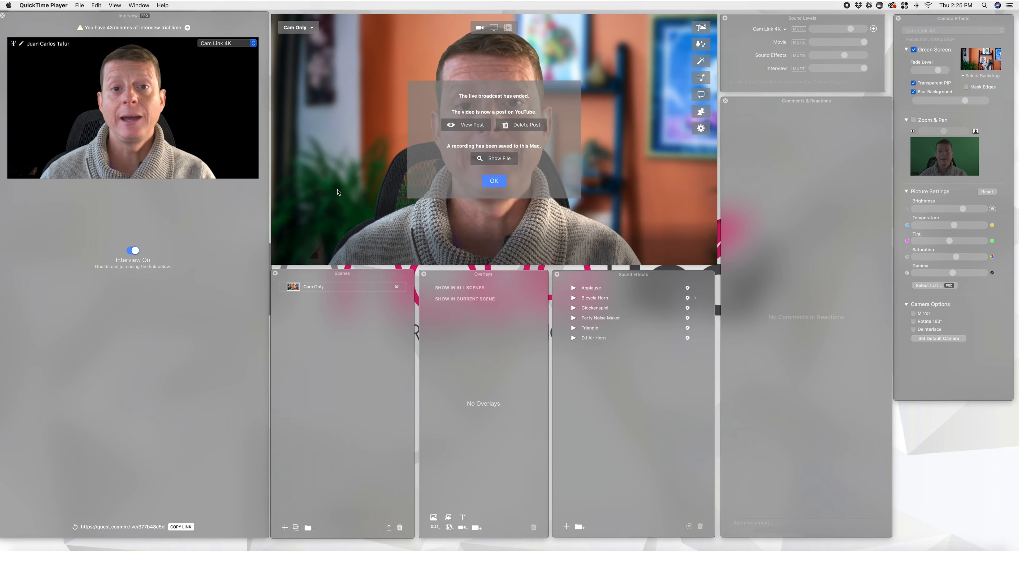